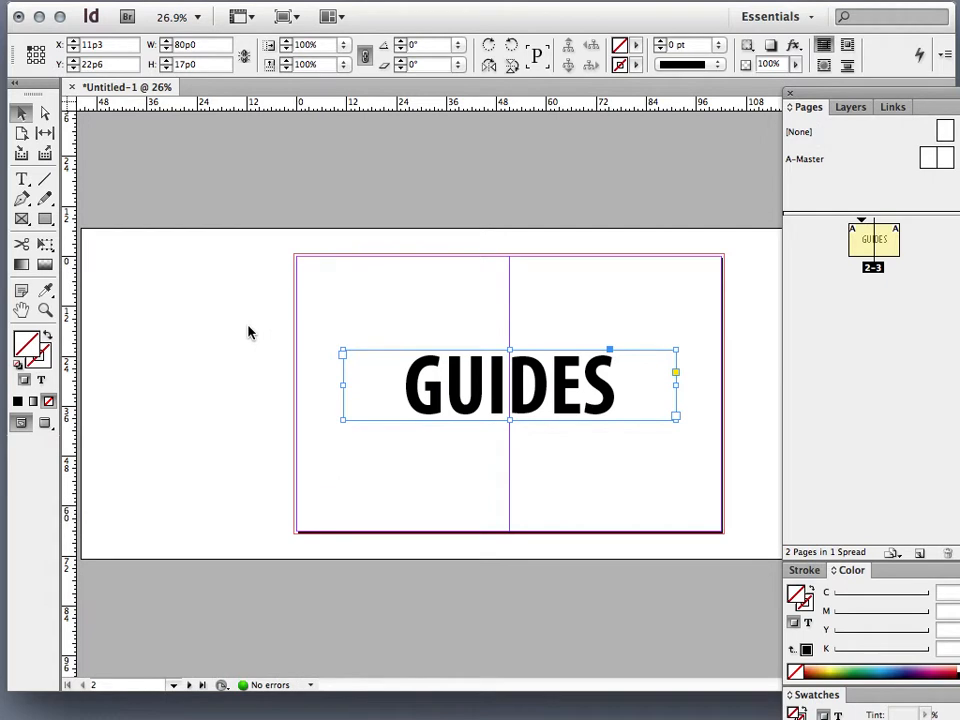
- Hide the panels and move the GUIDES text frame onto the pasteboard above the spread, at about X 10p0, Y -23p3
key("shift+Tab")
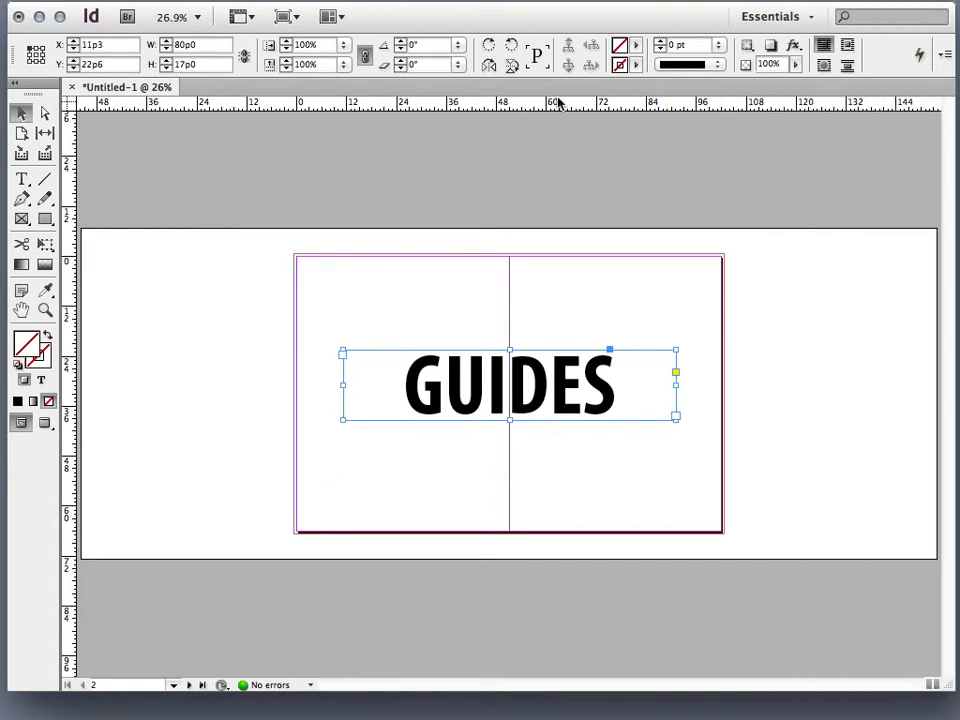
left_click_drag(583, 400, 628, 426)
left_click_drag(540, 410, 506, 194)
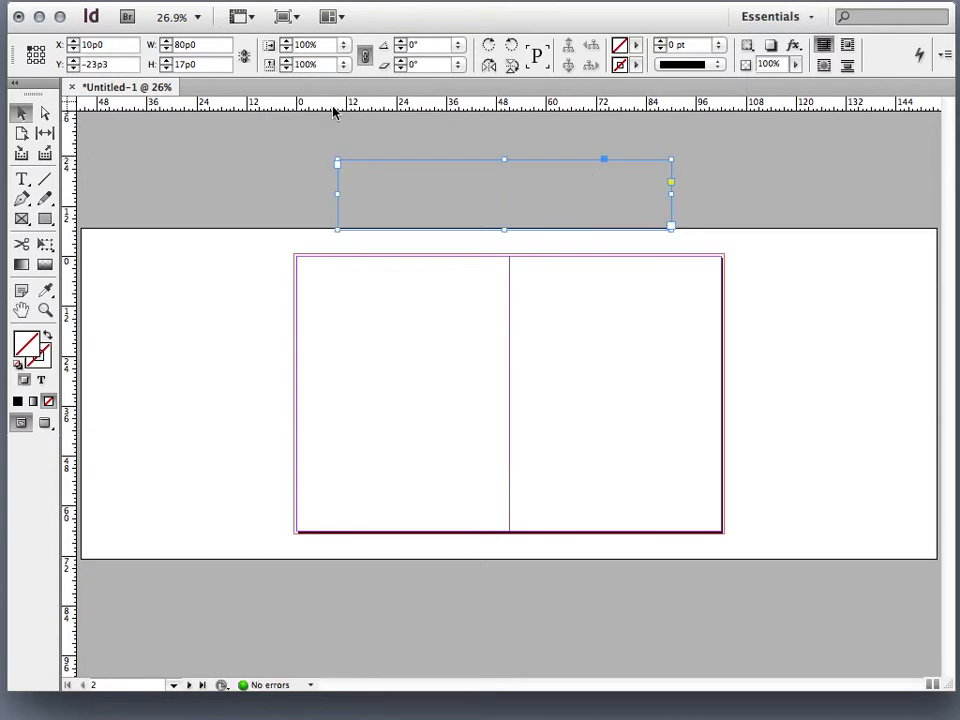
- Add three horizontal page guides across the left page and two horizontal guides spanning the whole spread
left_click_drag(311, 106, 328, 311)
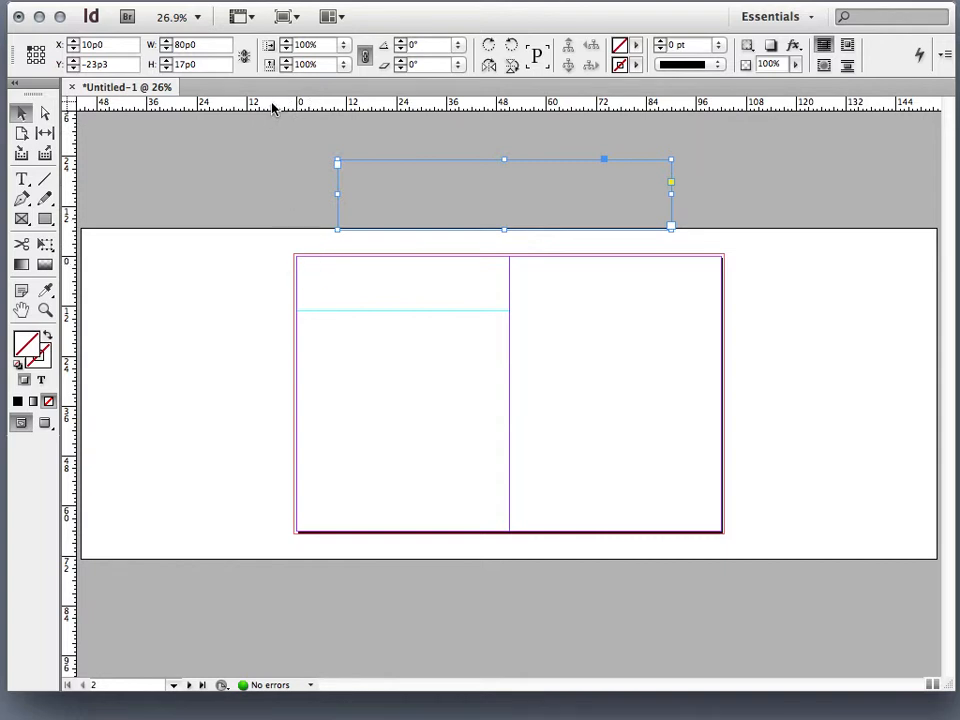
left_click_drag(316, 110, 316, 326)
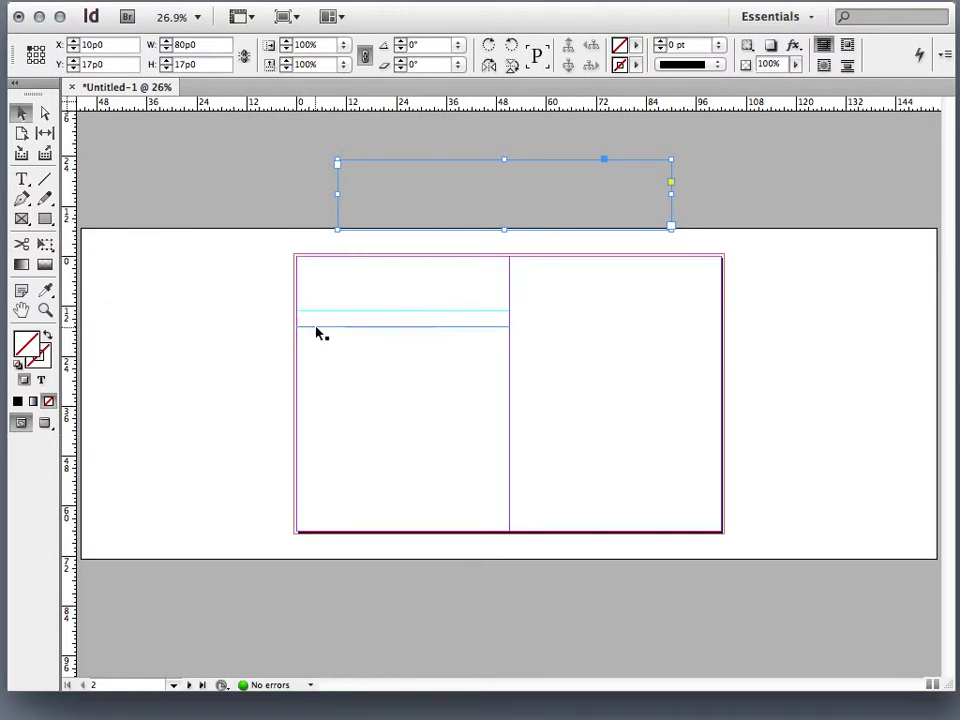
left_click_drag(266, 108, 228, 349)
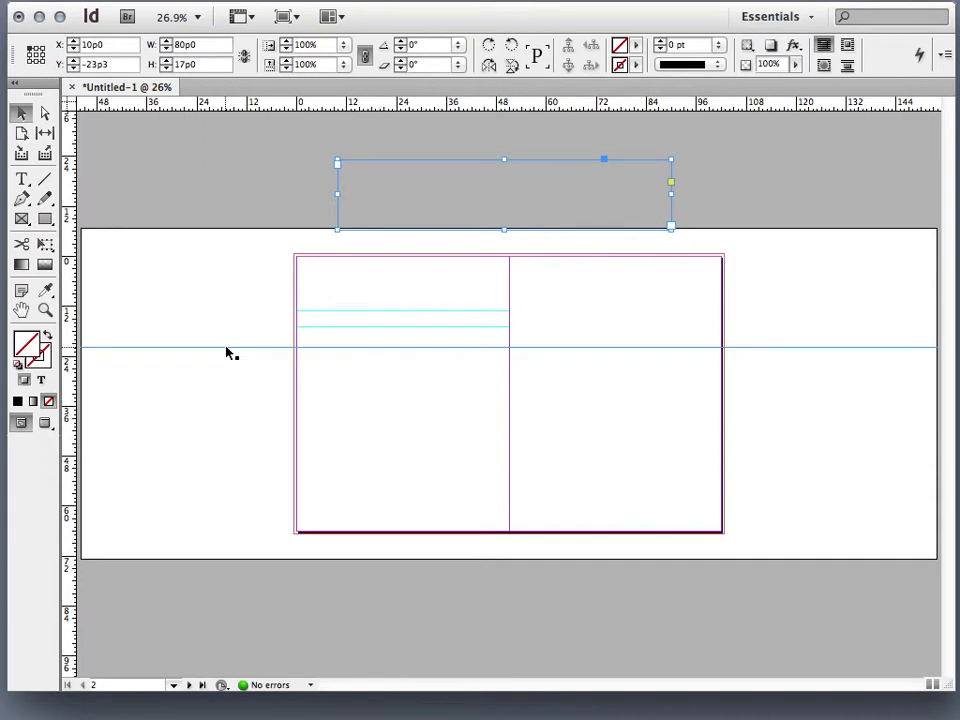
left_click(229, 352)
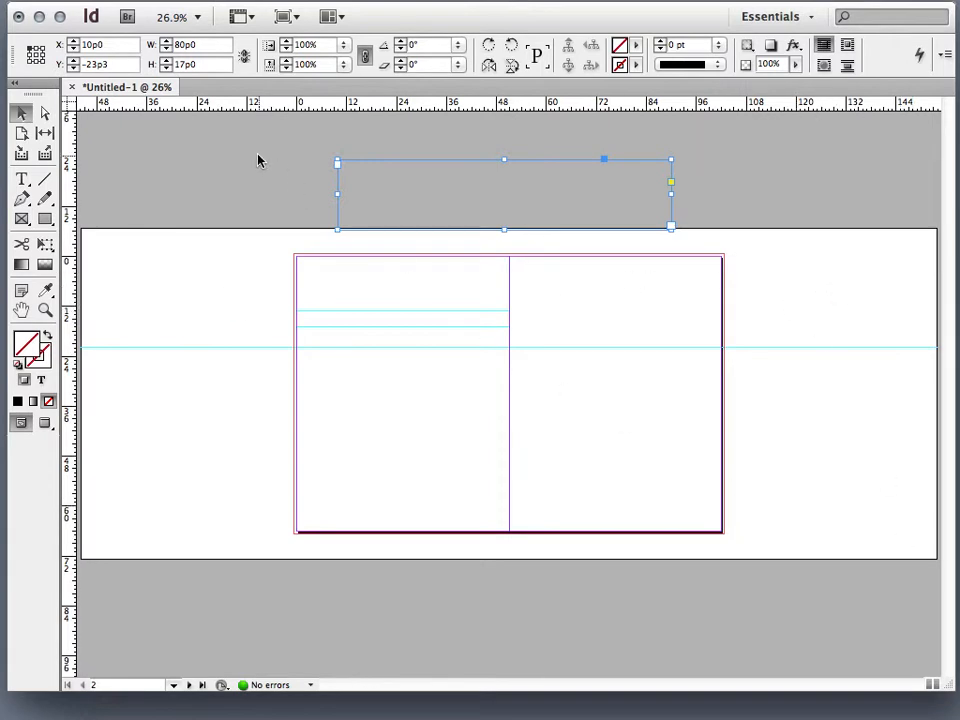
left_click_drag(224, 106, 222, 283)
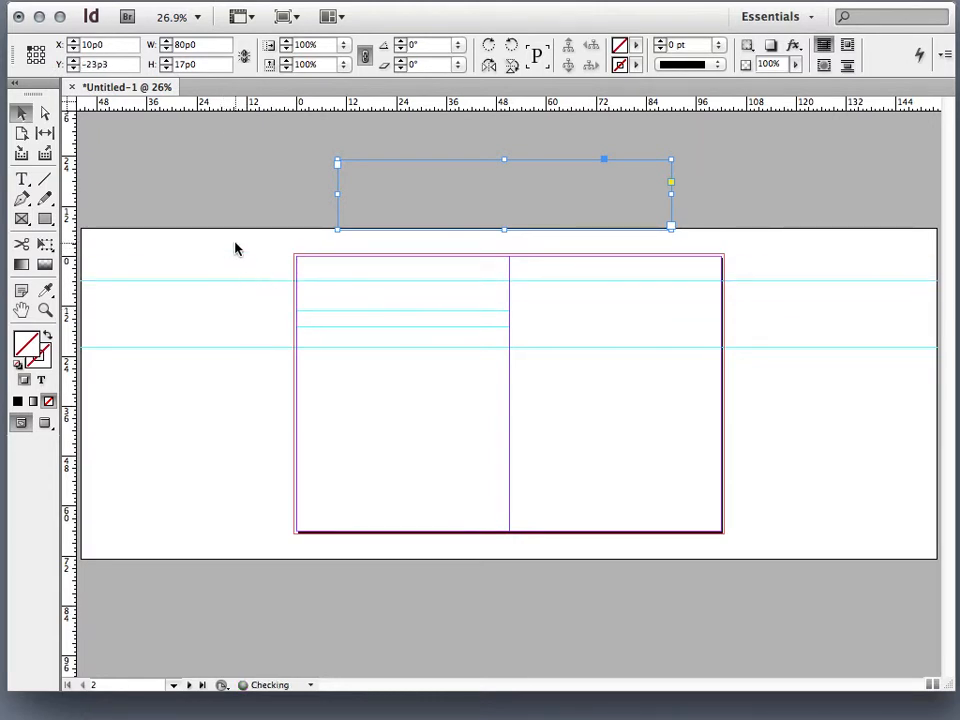
left_click_drag(315, 107, 387, 371)
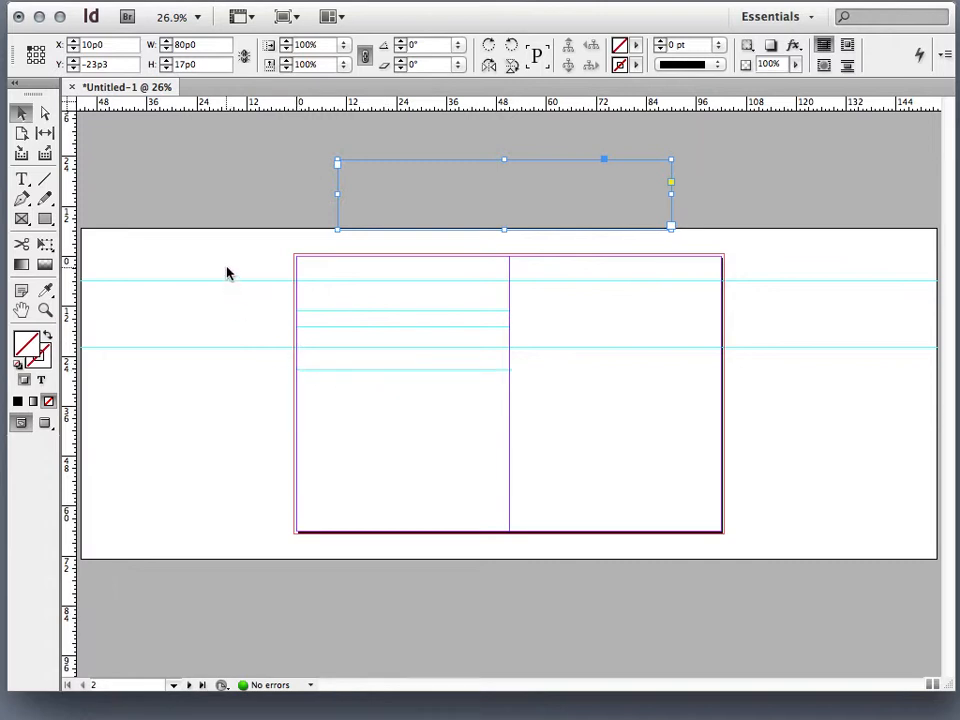
- Select all five horizontal guides together and delete them
left_click_drag(227, 272, 389, 403)
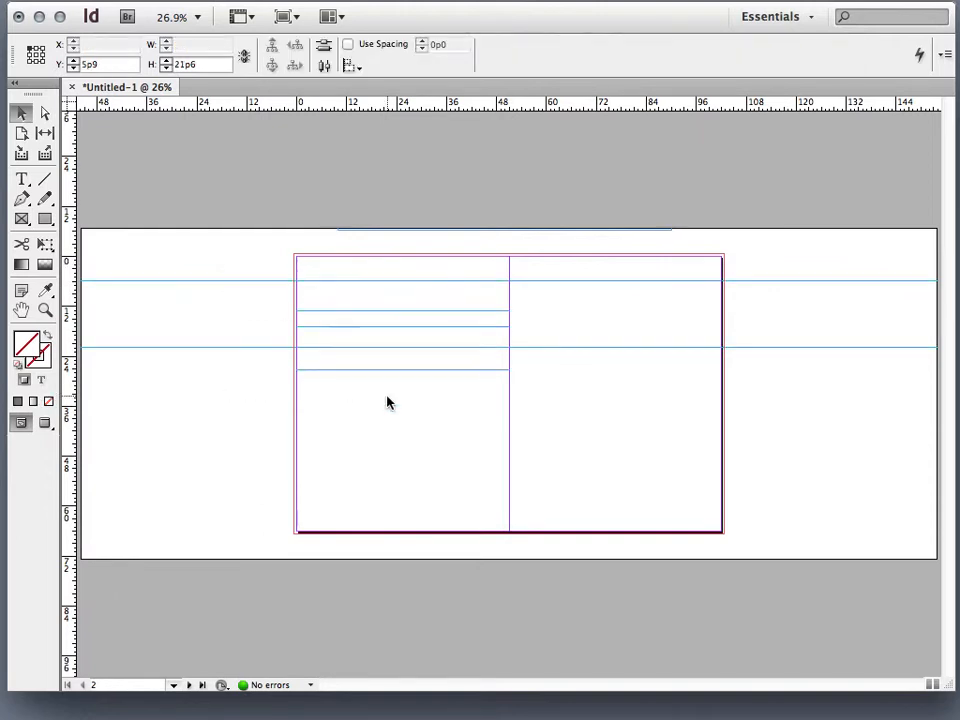
key("Delete")
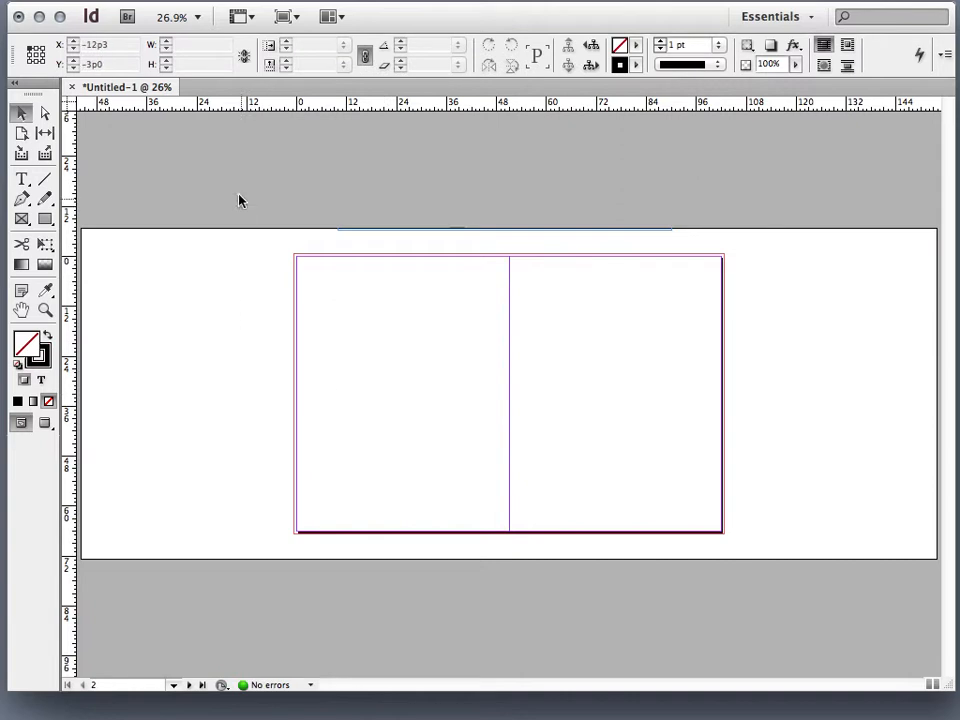
- Add a spread-wide horizontal guide at about Y 12p3 and left-page guides at about Y 4p6 and Y 28p9
left_click_drag(225, 102, 264, 313)
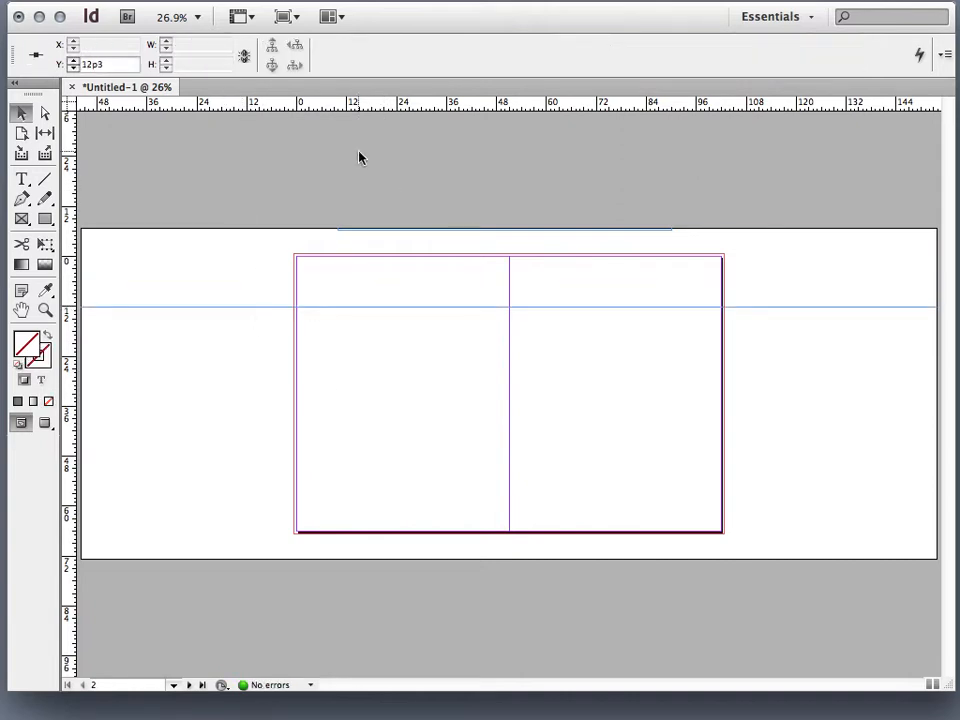
left_click_drag(356, 104, 352, 276)
left_click_drag(364, 107, 360, 381)
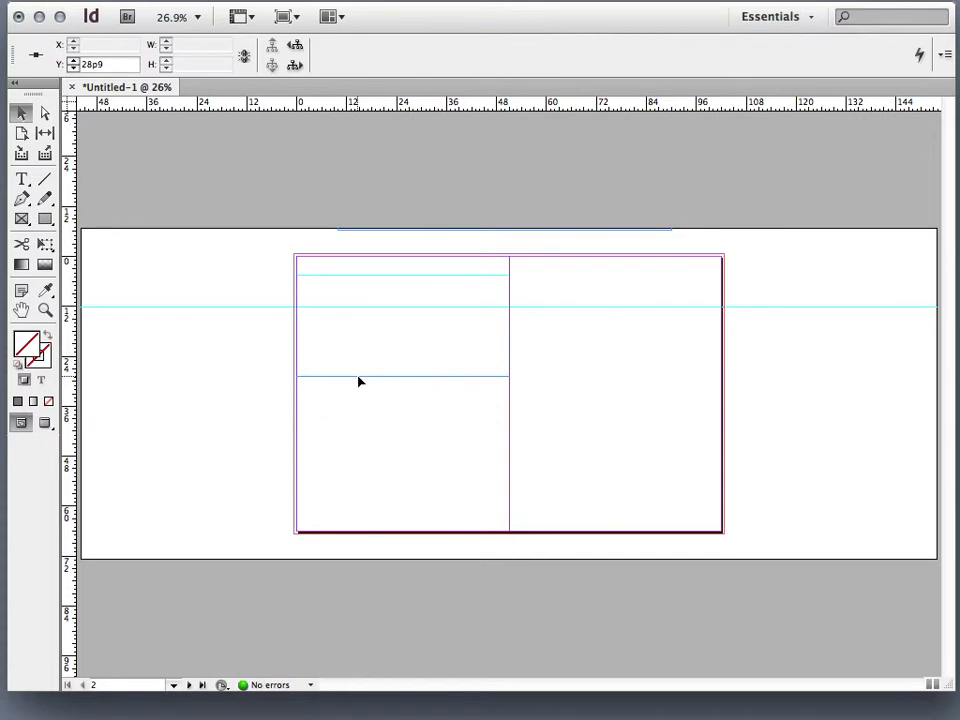
- Select every guide on the spread with the select-all-guides command and delete them
key("super+alt+g")
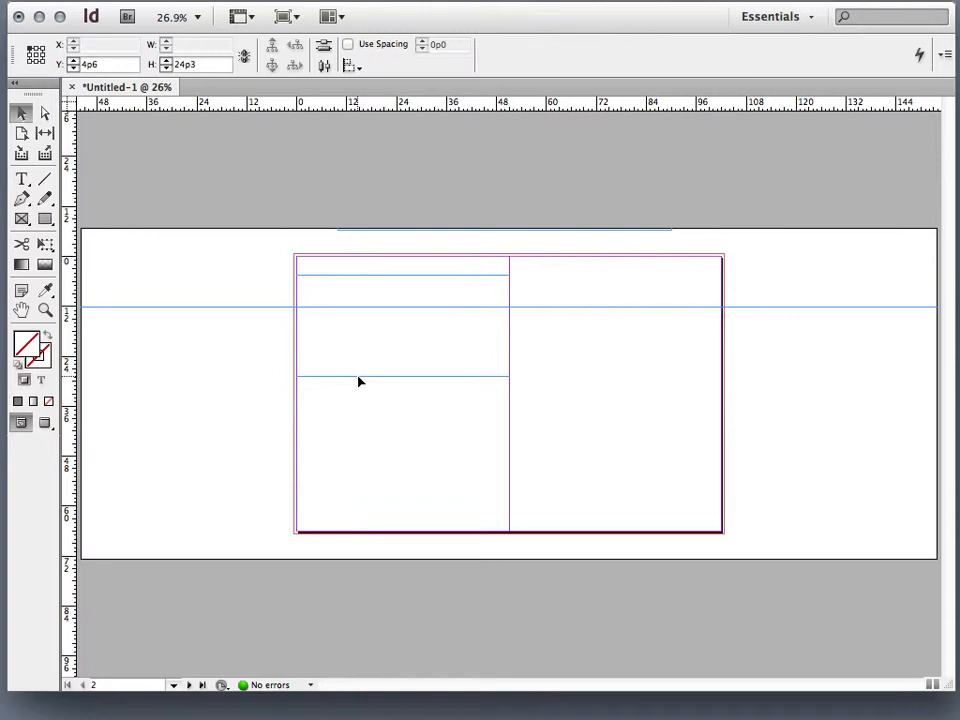
key("Delete")
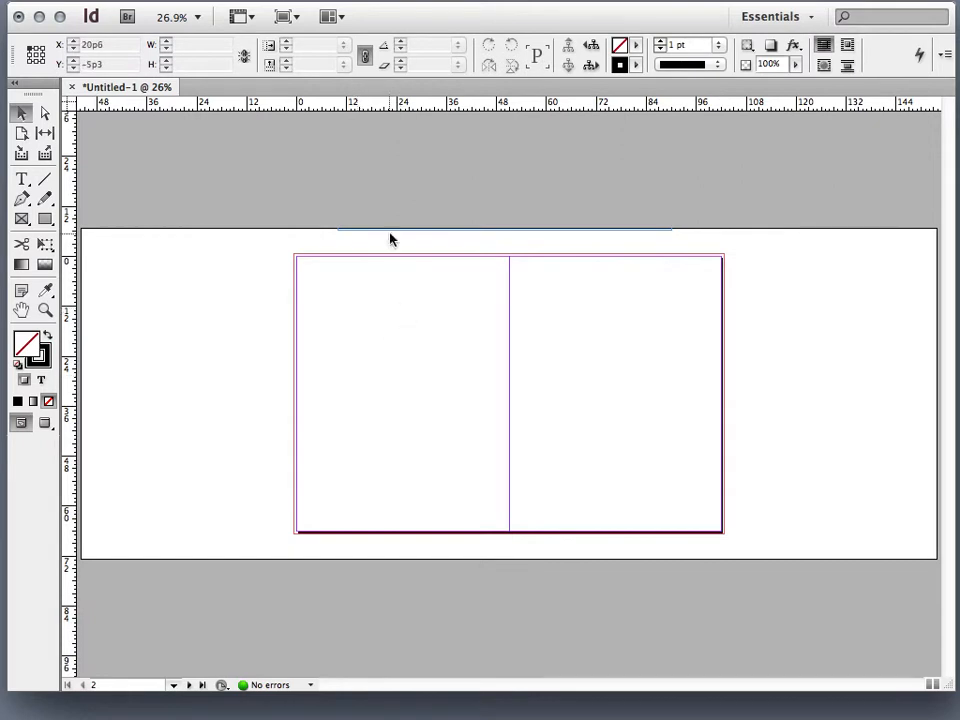
- Shift the text frame on the pasteboard above the spread to about X 8p0
left_click(399, 197)
mouse_move(399, 197)
left_mouse_down()
mouse_move(436, 382)
mouse_move(387, 261)
mouse_move(396, 184)
left_mouse_up()
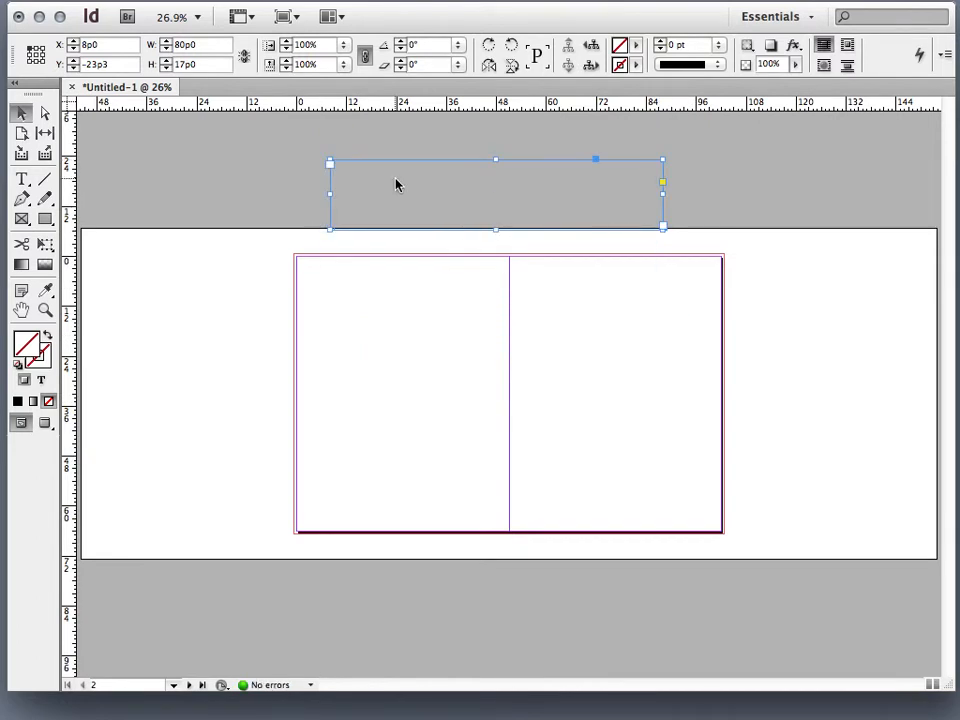
- Add a horizontal guide spanning the whole spread at about Y 26p6
left_click_drag(188, 103, 185, 358)
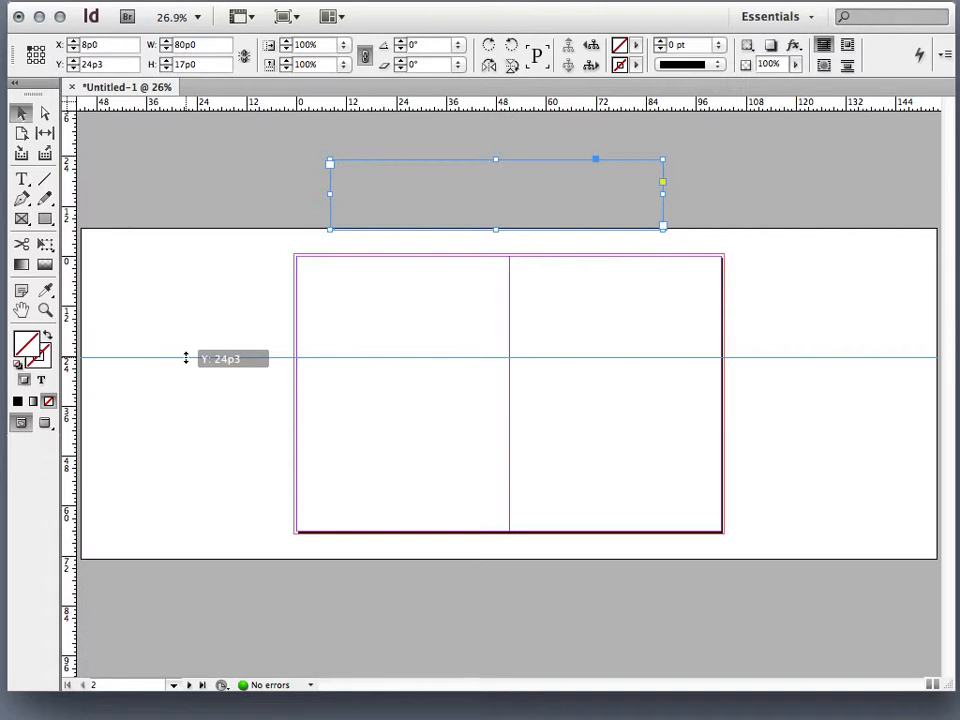
left_click_drag(186, 358, 187, 362)
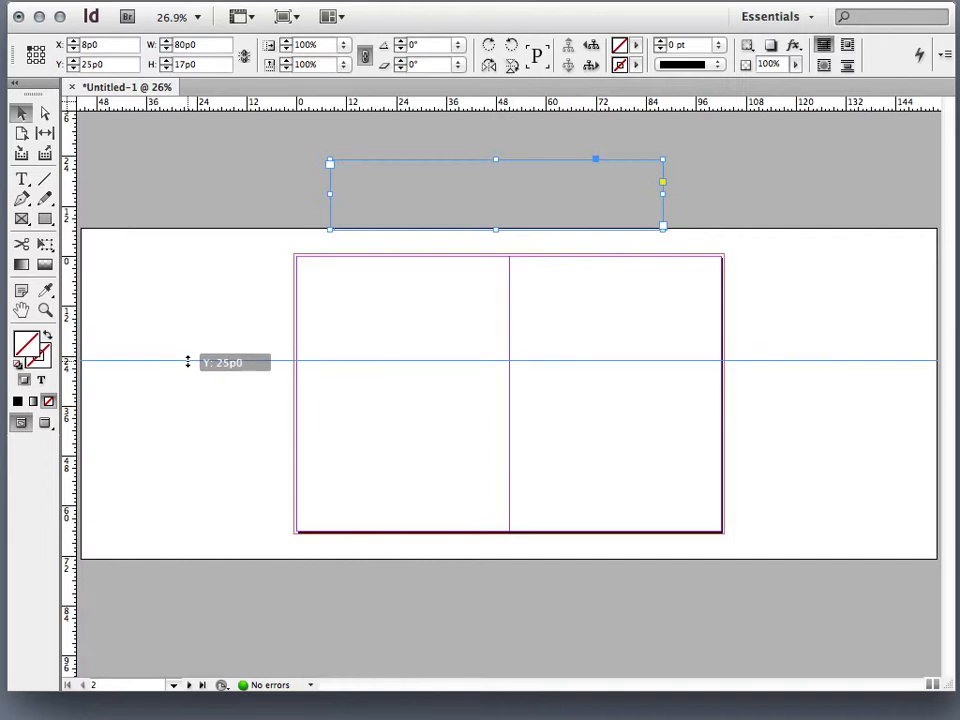
mouse_move(187, 362)
left_mouse_down()
mouse_move(186, 378)
mouse_move(182, 347)
mouse_move(189, 370)
left_mouse_up()
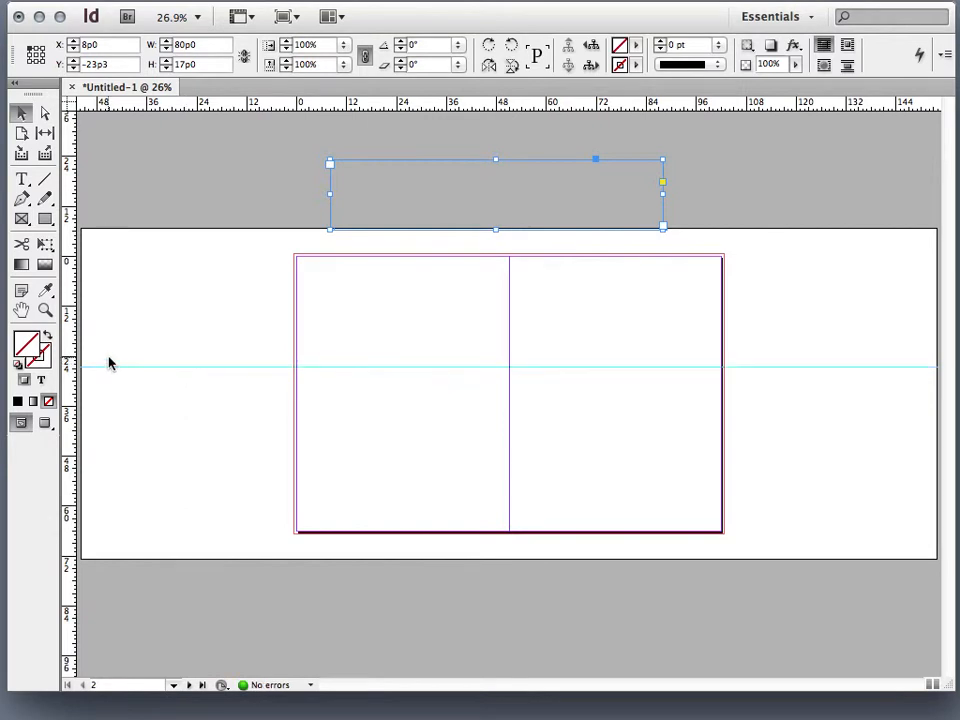
- Set the text frame's Y position to 25p0, and move the frame onto the pasteboard below the spread
left_click_drag(114, 64, 70, 66)
type("25p0")
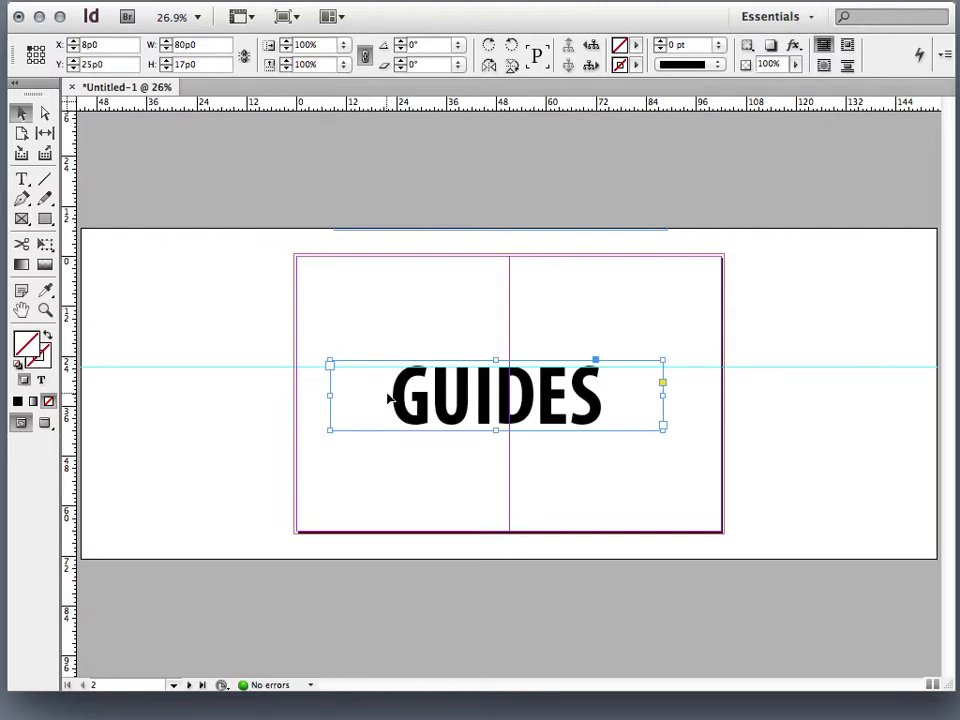
left_click(375, 549)
left_click_drag(368, 576, 359, 576)
key("super+z")
left_click_drag(313, 390, 396, 588)
left_click(247, 609)
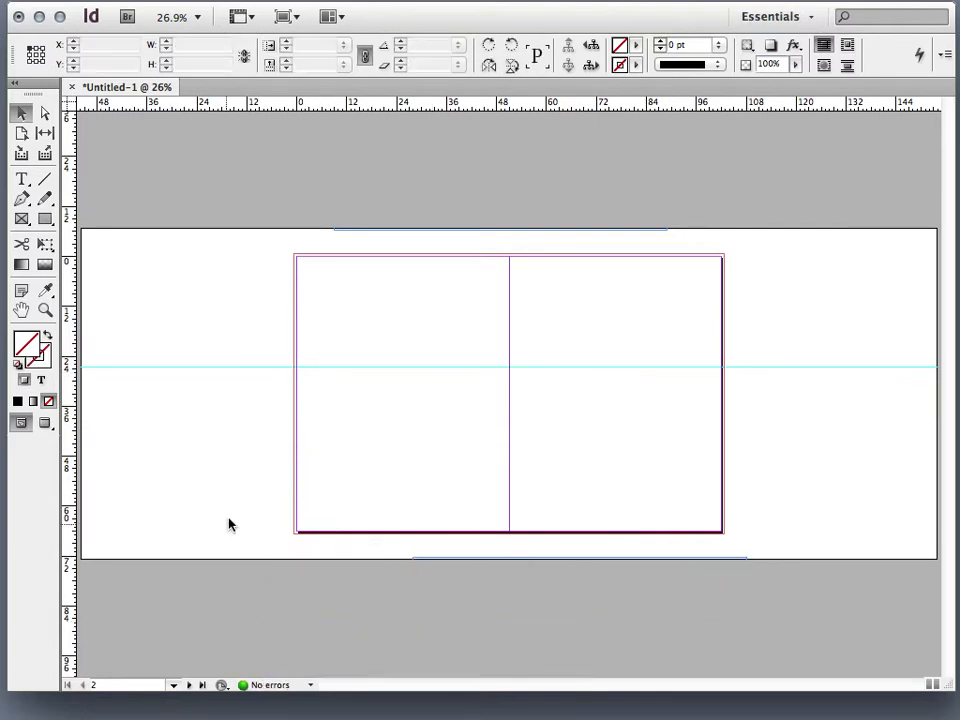
- Set the spread guide's Y position to 25p0, and move the guide up above the pages to about Y -6p3
left_click(211, 369)
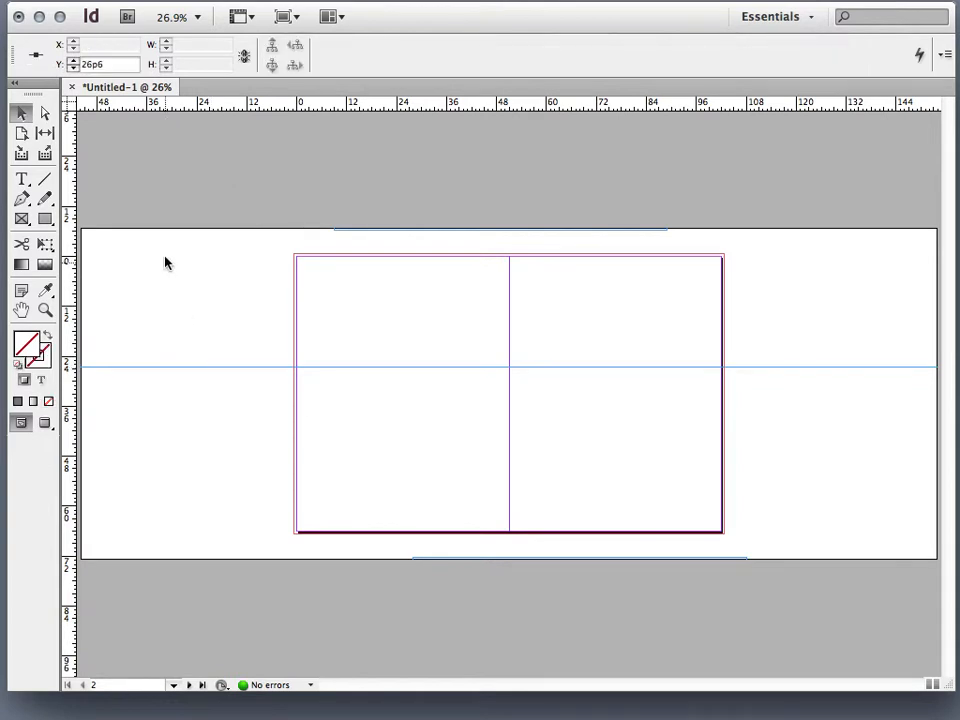
left_click_drag(107, 65, 75, 68)
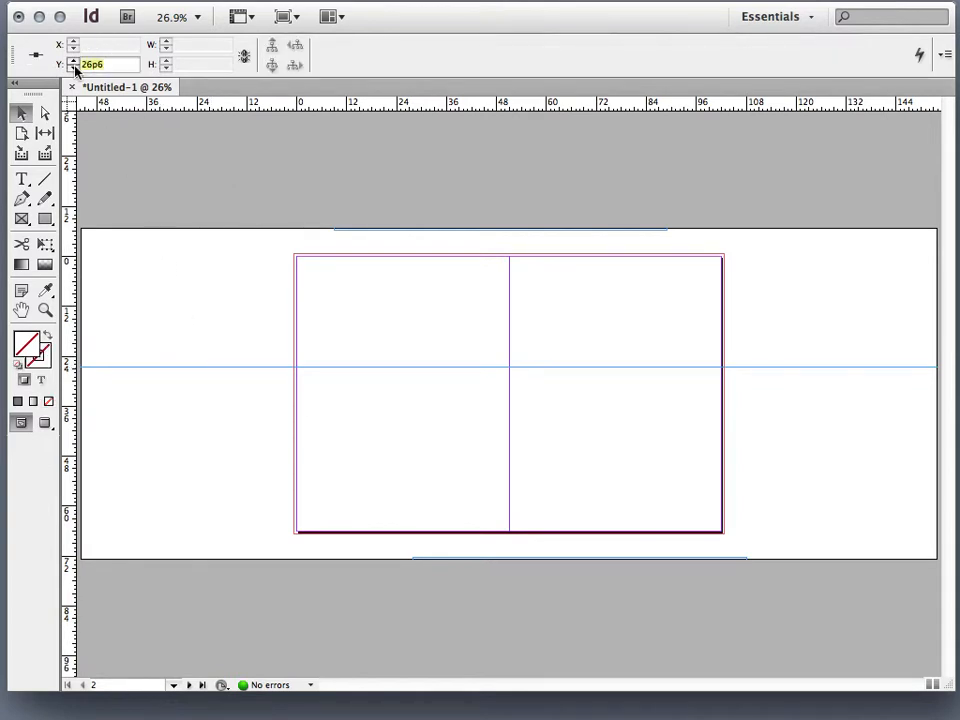
type("2")
key("Return")
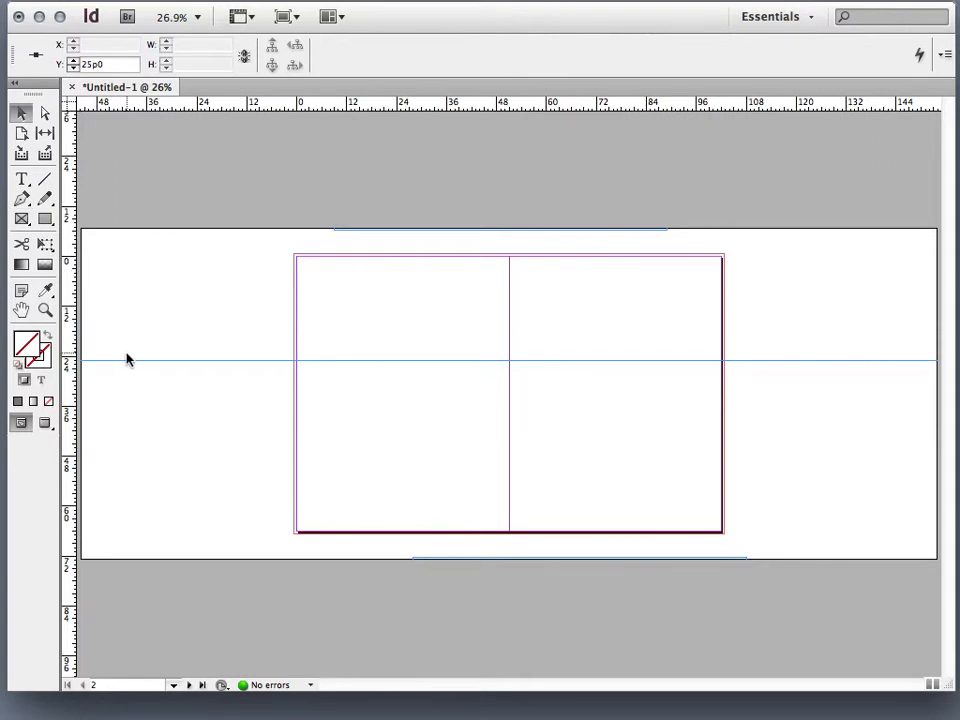
left_click_drag(124, 358, 131, 182)
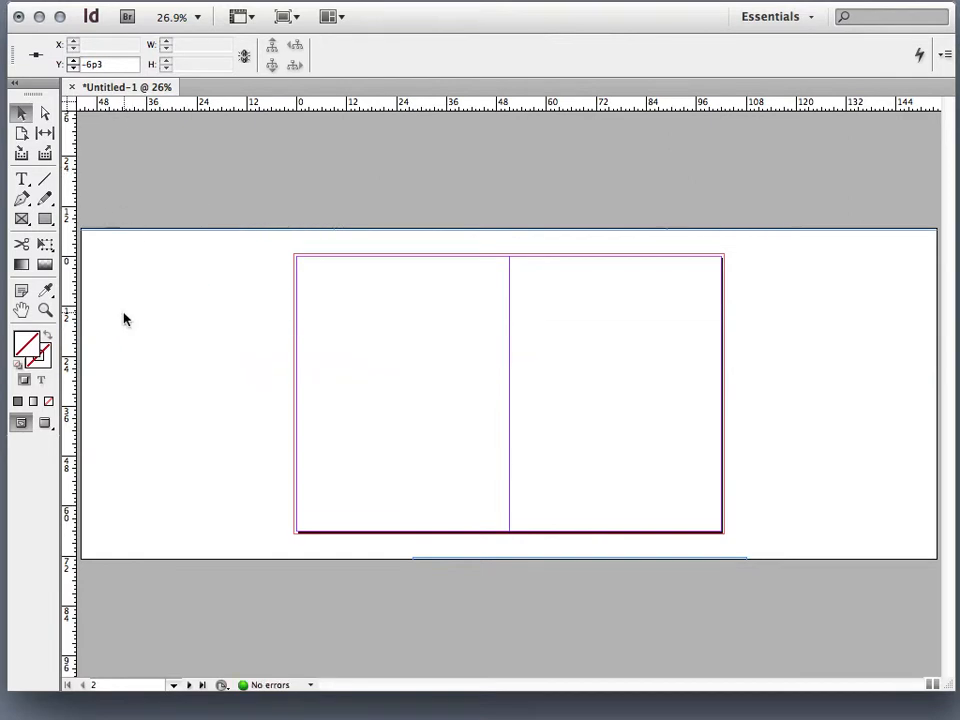
- Add two spread-wide horizontal guides at about Y 24p6 and Y 33p0, and delete both
left_click_drag(176, 112, 114, 358)
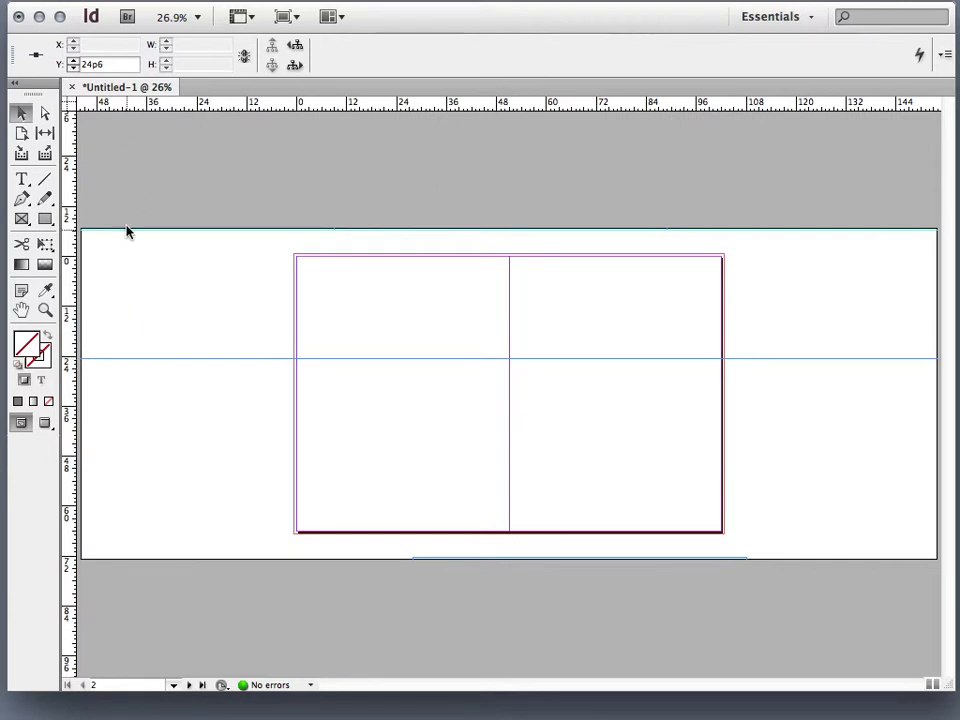
left_click_drag(163, 105, 157, 395)
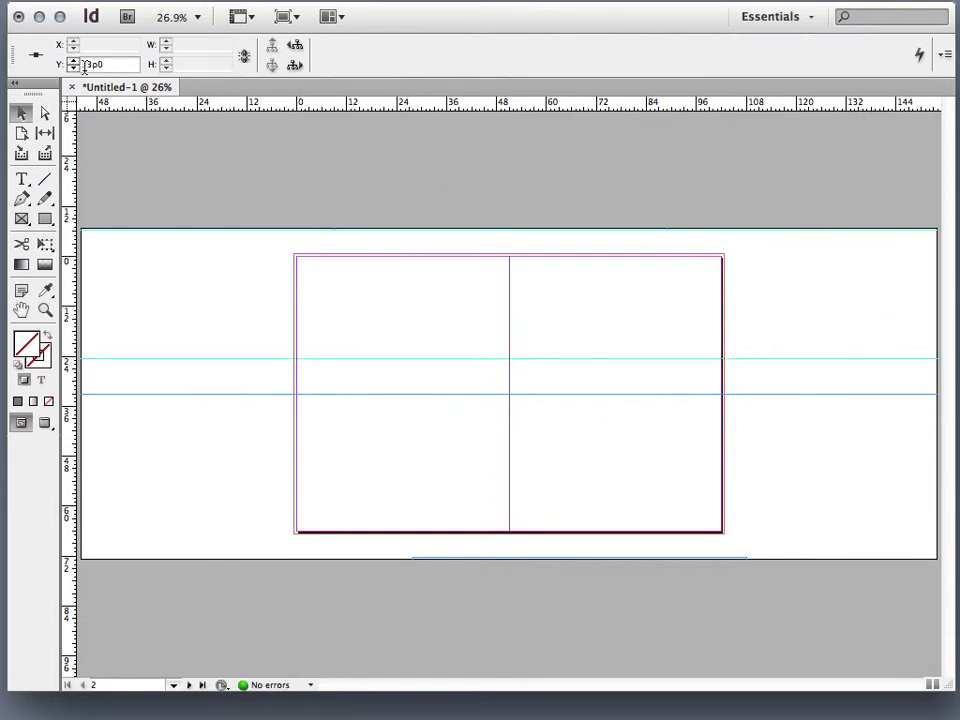
left_click_drag(221, 332, 248, 435)
left_click(249, 435)
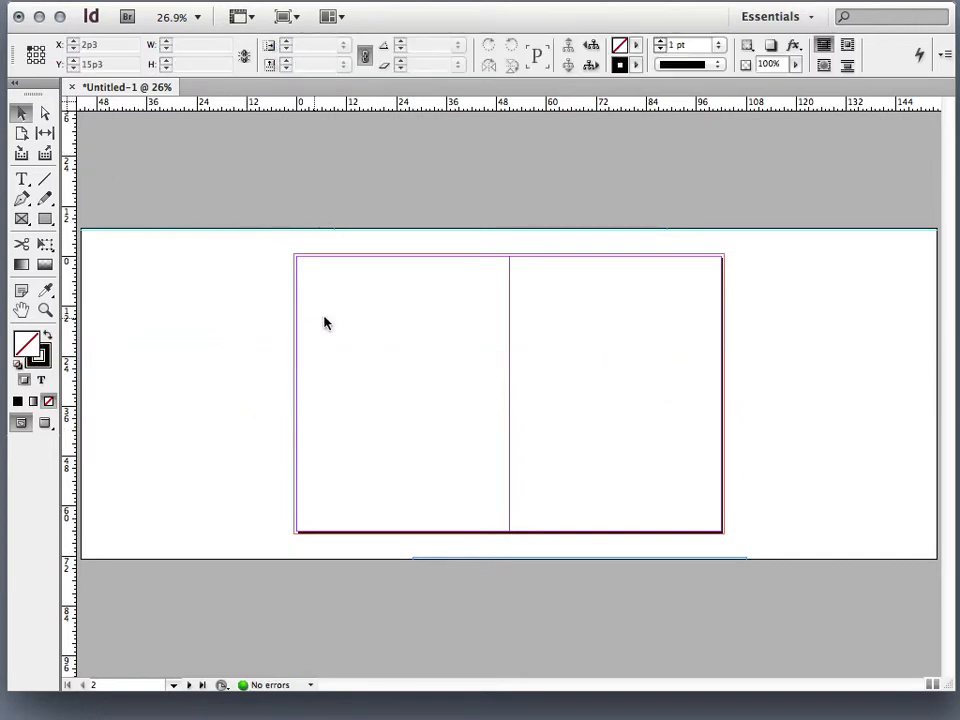
- Create a spread-wide horizontal guide directly from the vertical ruler at about Y 24p4 and select it
double_click(67, 357)
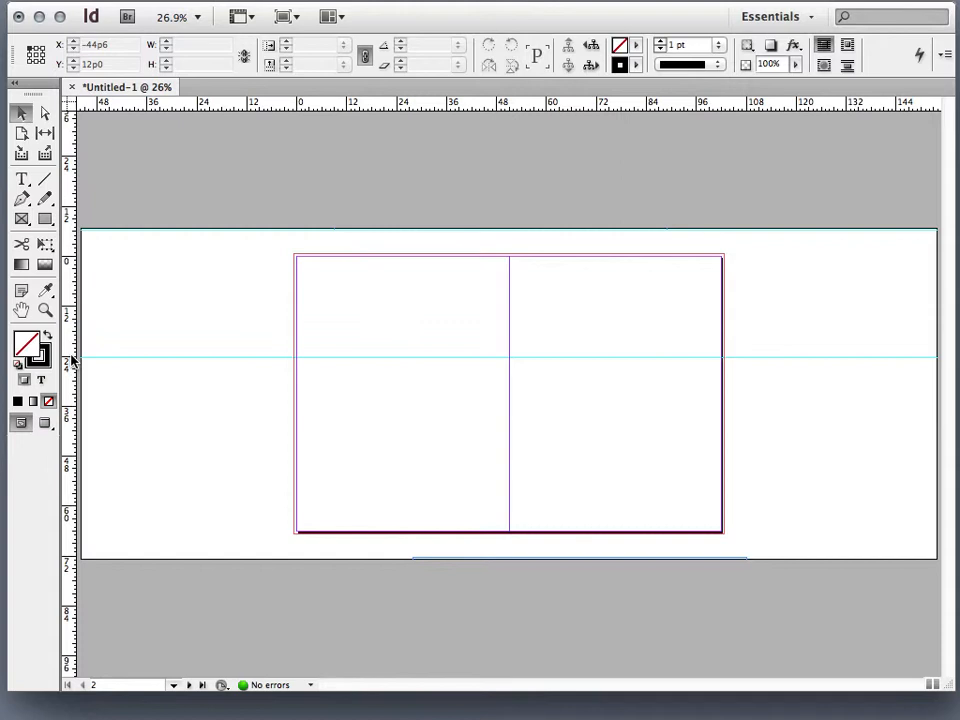
left_click(148, 358)
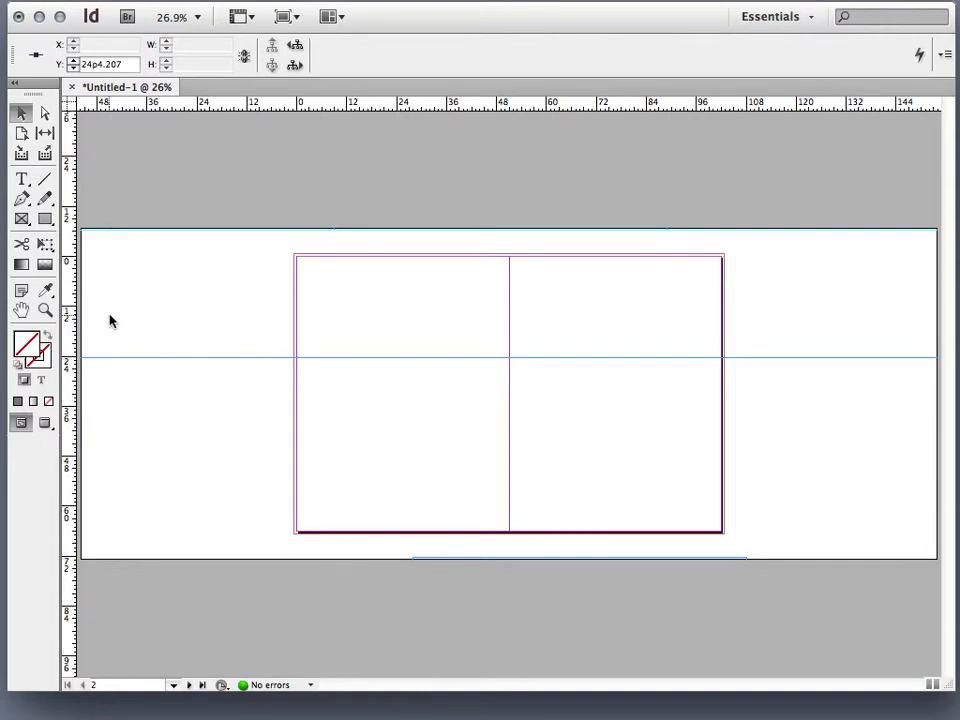
- Create a second spread-wide guide from the vertical ruler, snapped to the tick mark at Y 36p0, and select it
double_click(69, 408)
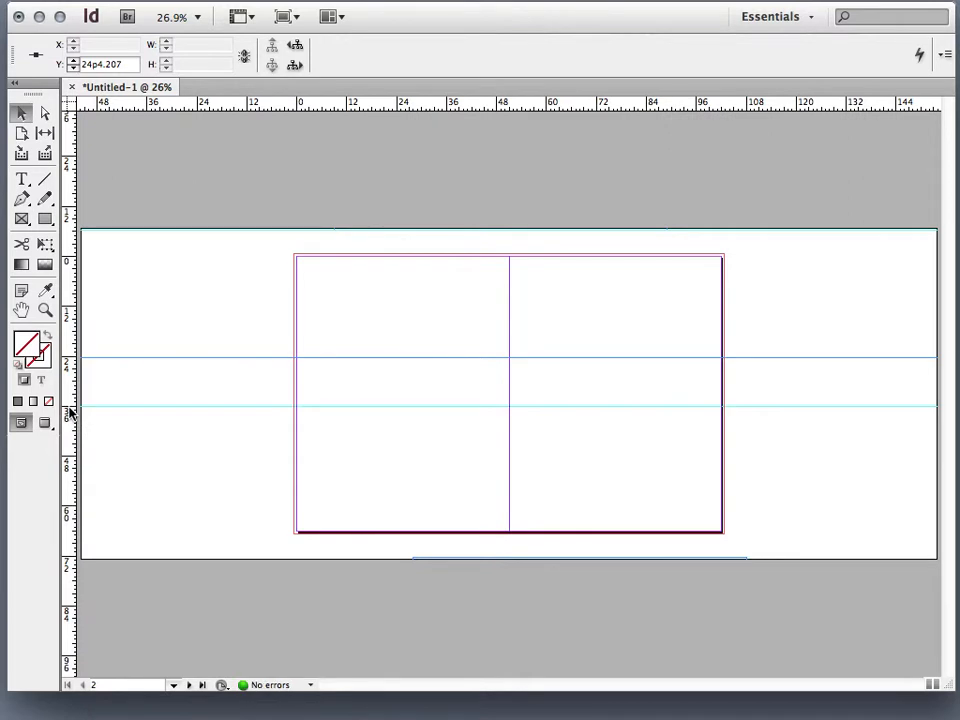
left_click(96, 415)
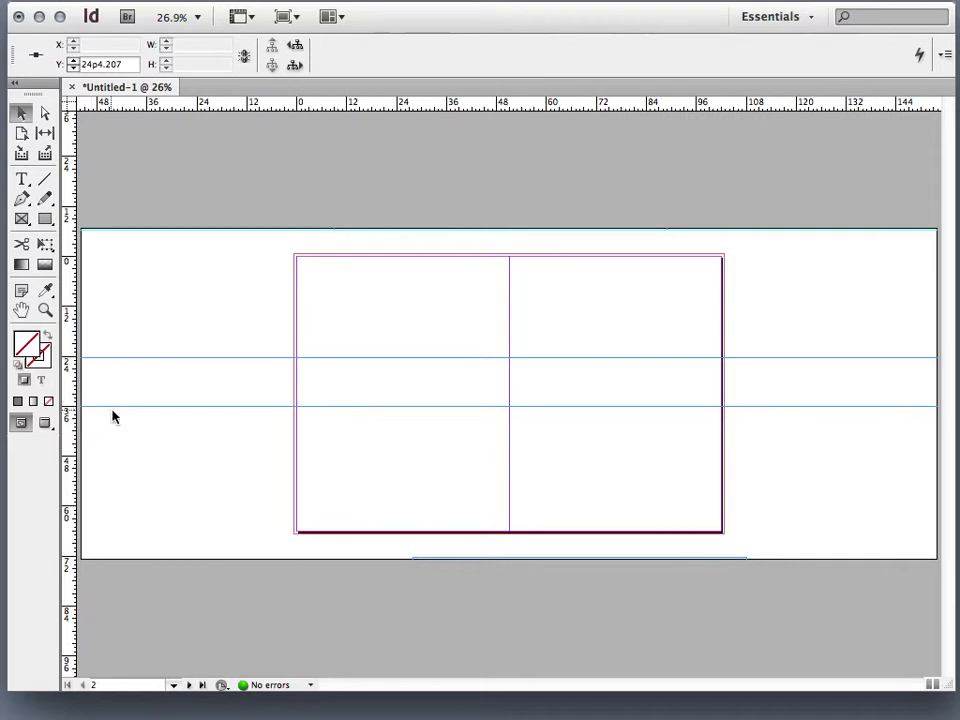
left_click(115, 409)
left_click(115, 408)
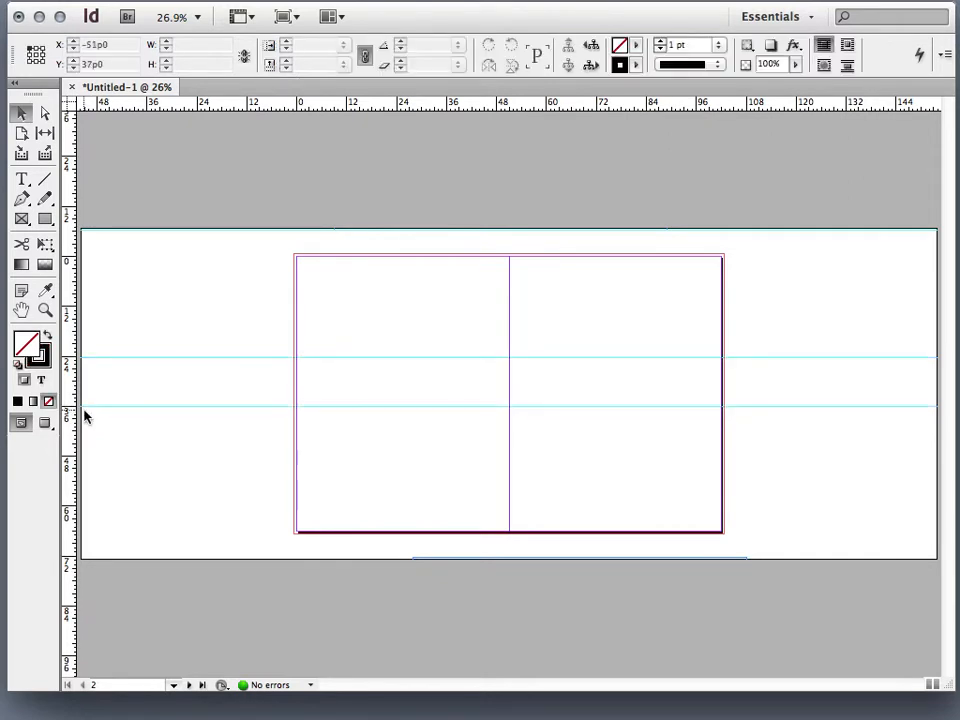
left_click(92, 410)
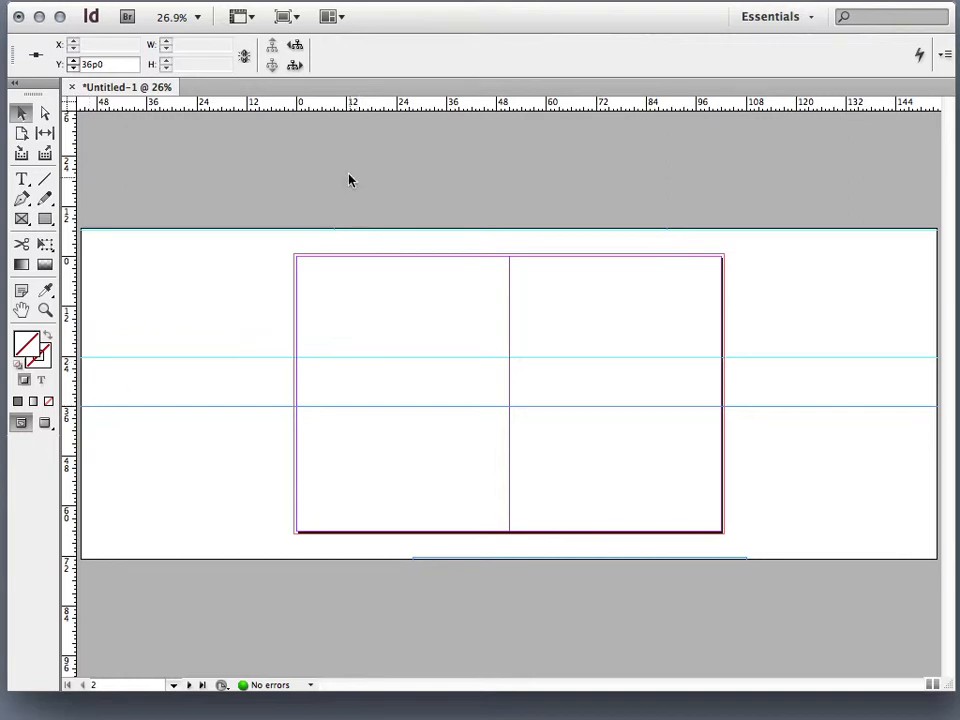
- Pull a guide from the horizontal ruler and switch it to a vertical page guide on the left page at X 7p9
left_click_drag(366, 104, 390, 317)
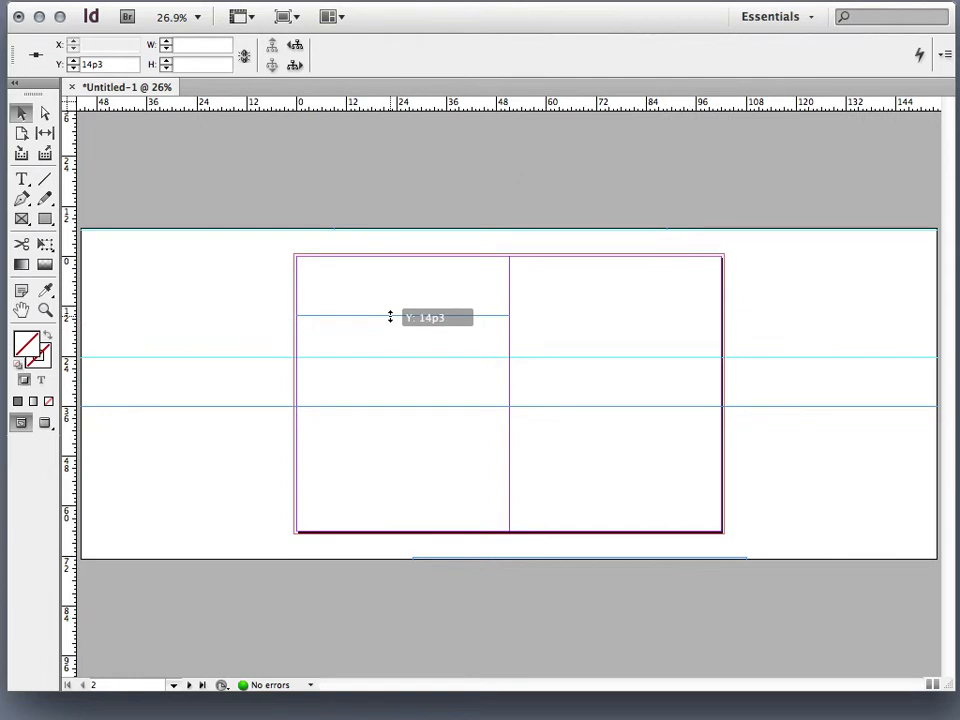
key("alt")
left_click_drag(390, 317, 328, 333)
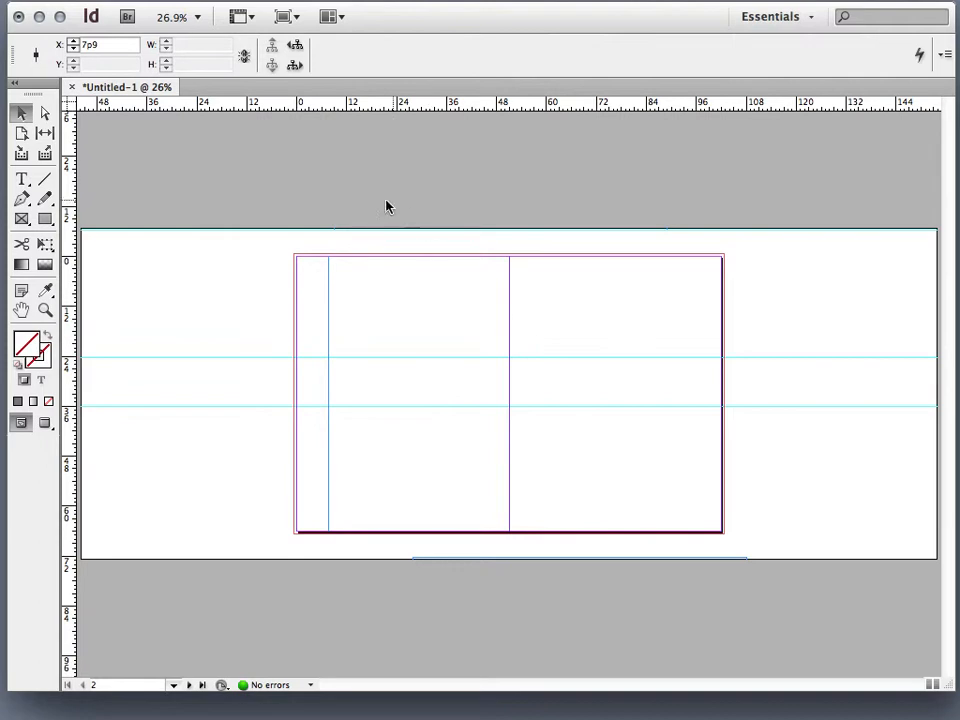
- Pull a guide from the vertical ruler, toggle its orientation and place it as a spread-wide horizontal guide at Y -3p3
left_click_drag(71, 291, 364, 241)
key("alt")
key("alt")
key("alt")
key("alt")
key("alt")
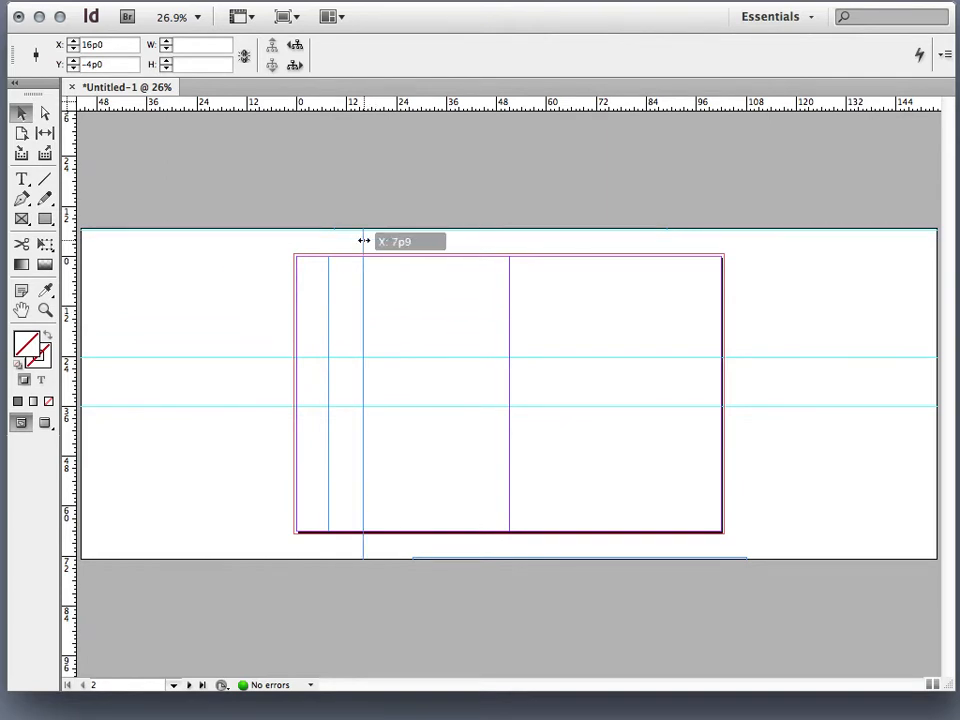
key("alt")
mouse_move(364, 241)
left_mouse_down()
mouse_move(351, 307)
mouse_move(353, 244)
left_mouse_up()
key("alt")
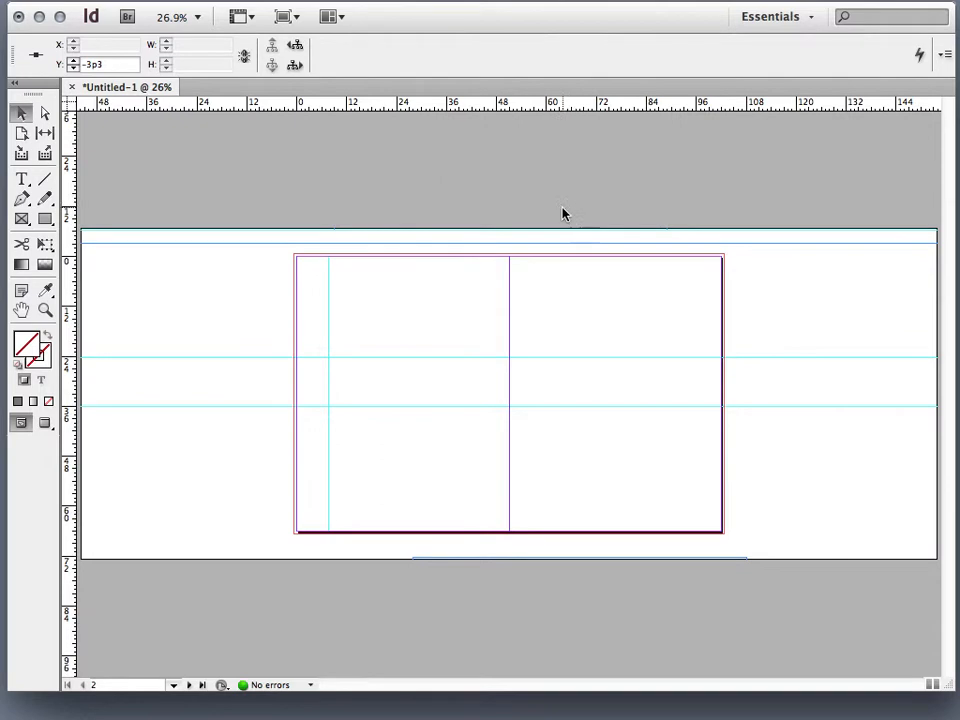
- Move the upper of the two spread guides crossing the pages to Y 9p0 and place duplicates below it, the lowest at Y 22p3
left_click(248, 359)
left_click_drag(248, 362, 237, 298)
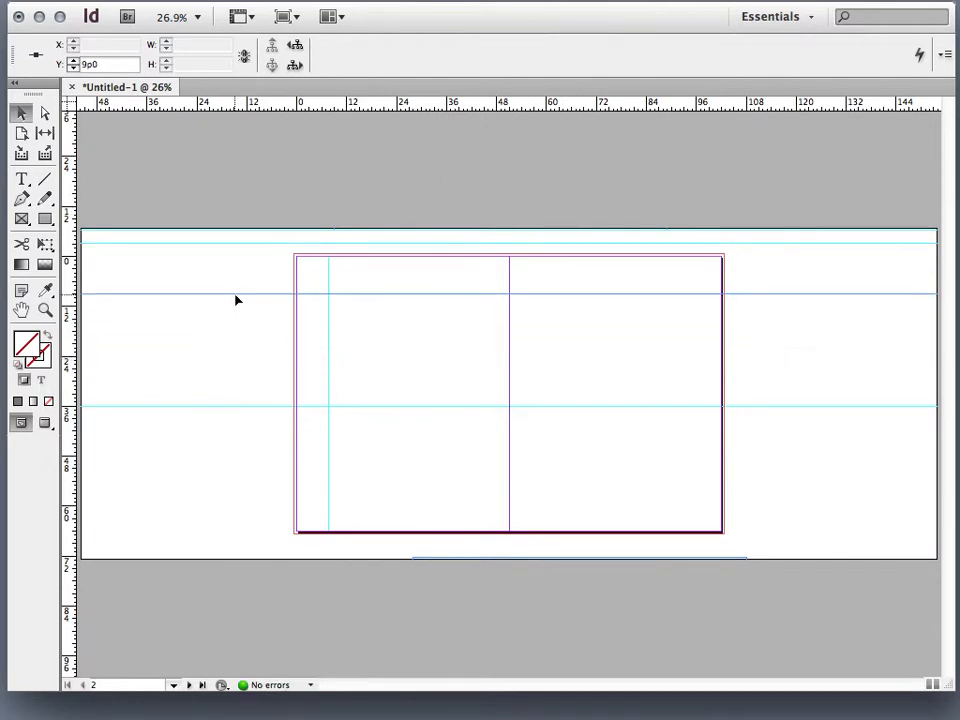
left_click_drag(236, 300, 269, 353)
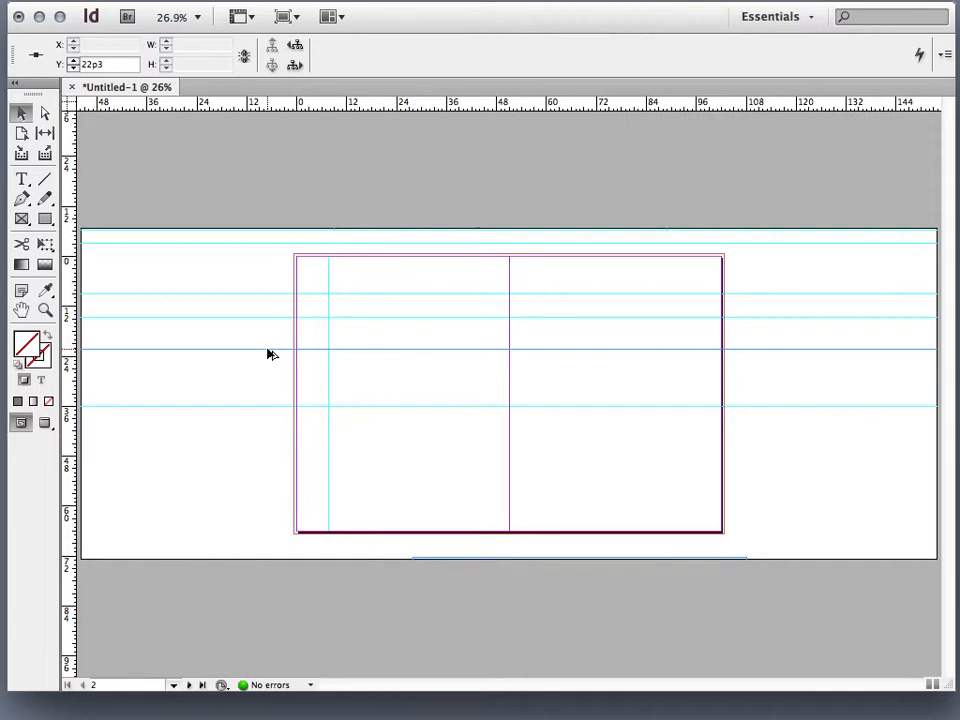
- Select all ruler guides on the spread at once and delete them
key("ctrl+alt+g")
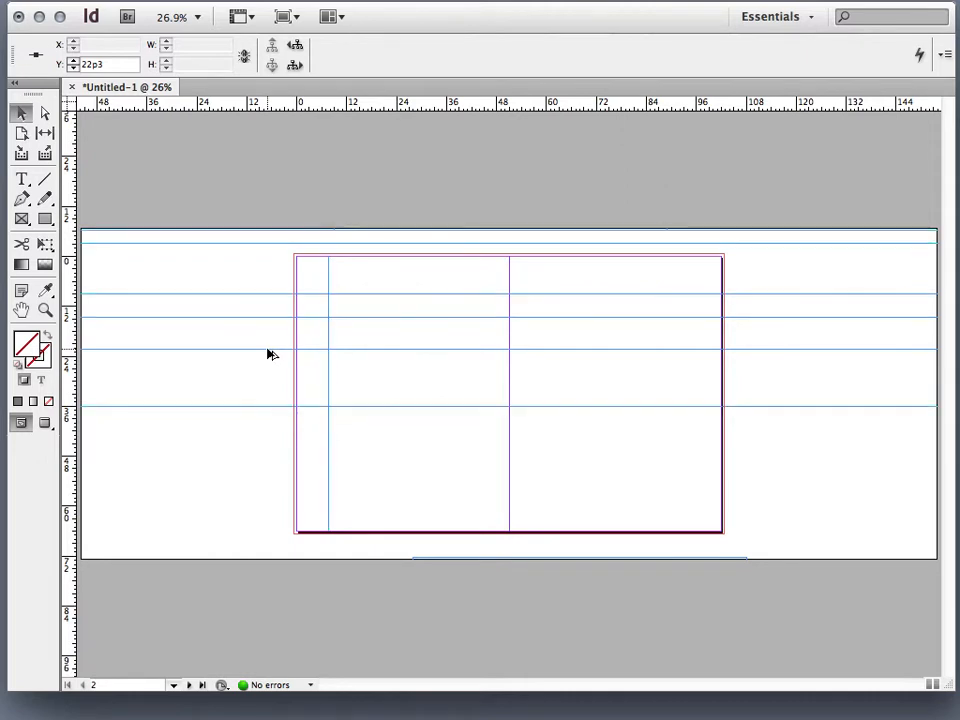
key("Delete")
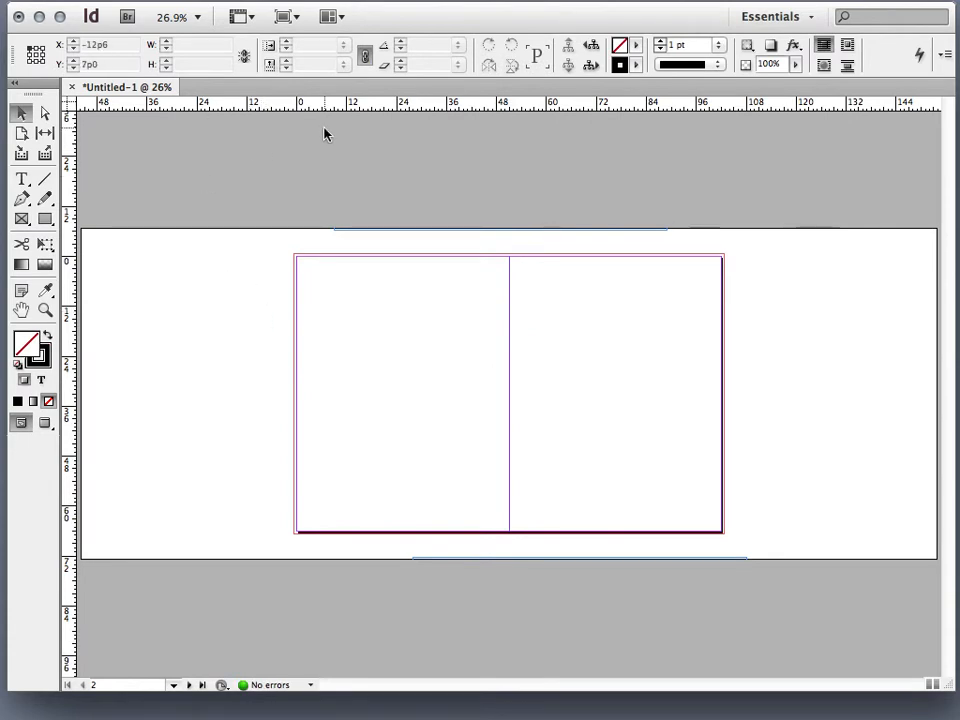
- Step and repeat a new spread-wide guide at Y 7p0 10 times with a 1p0 vertical offset, and delete the whole set
left_click_drag(333, 104, 223, 287)
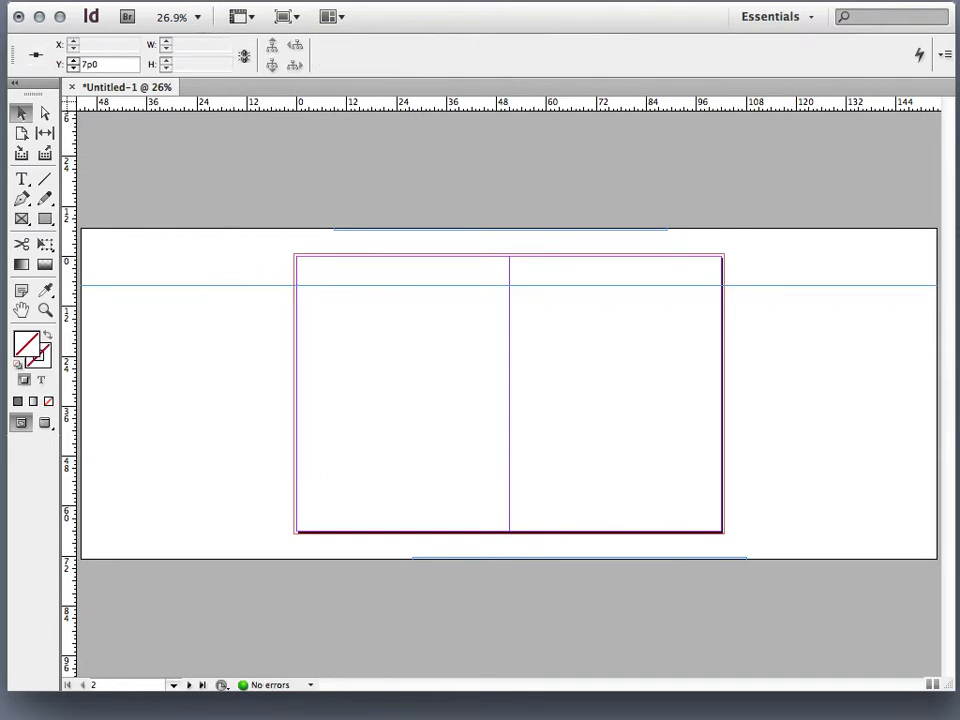
left_click(186, 2)
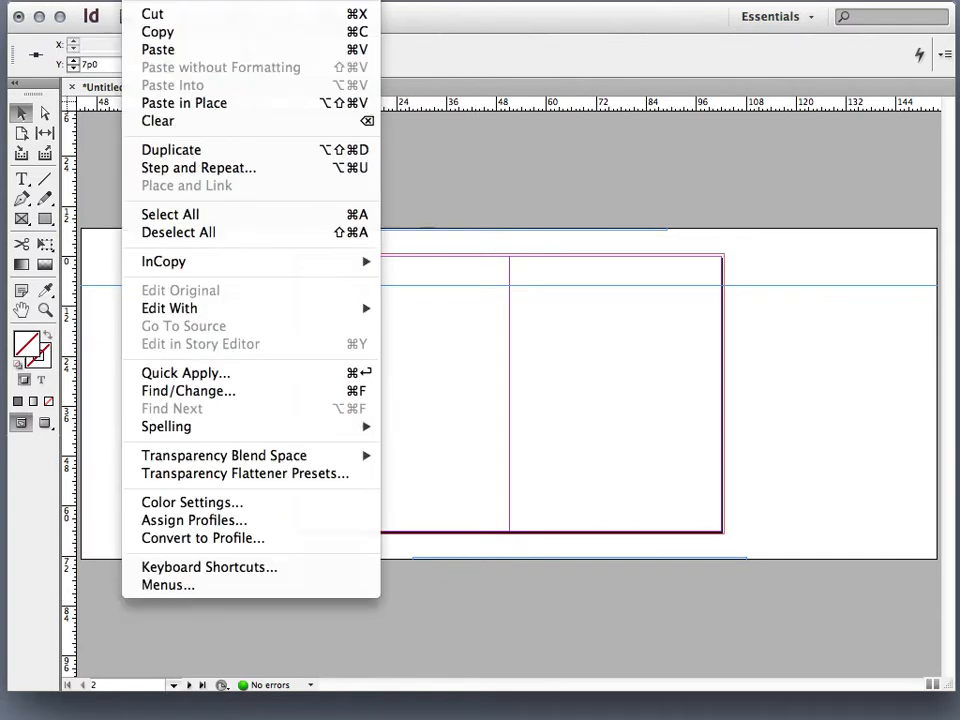
left_click(141, 166)
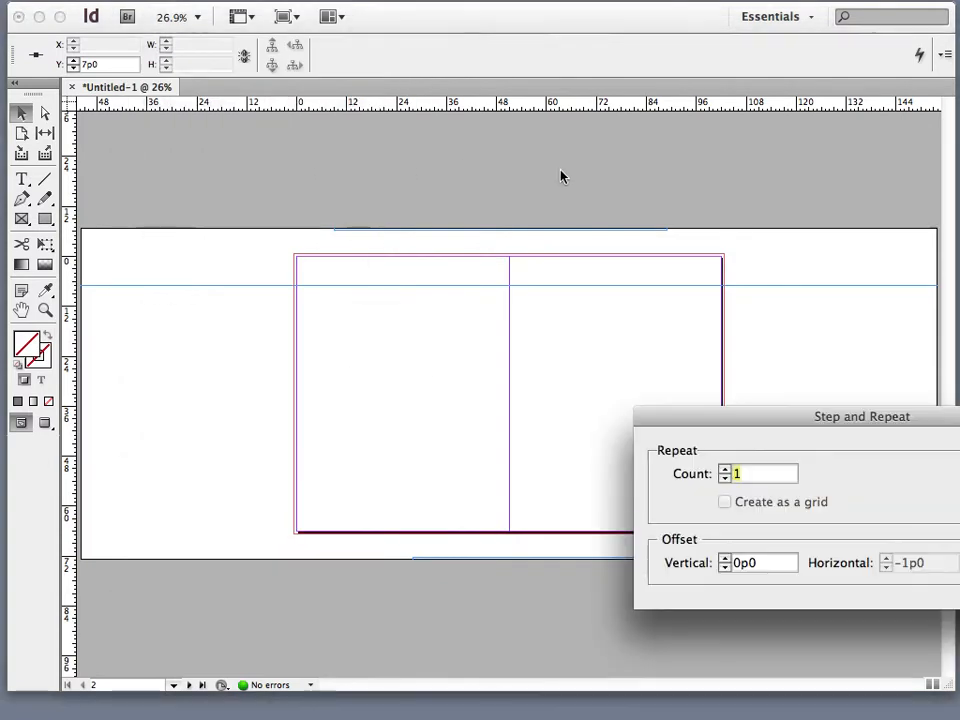
mouse_move(701, 425)
left_mouse_down()
mouse_move(561, 279)
mouse_move(642, 219)
left_mouse_up()
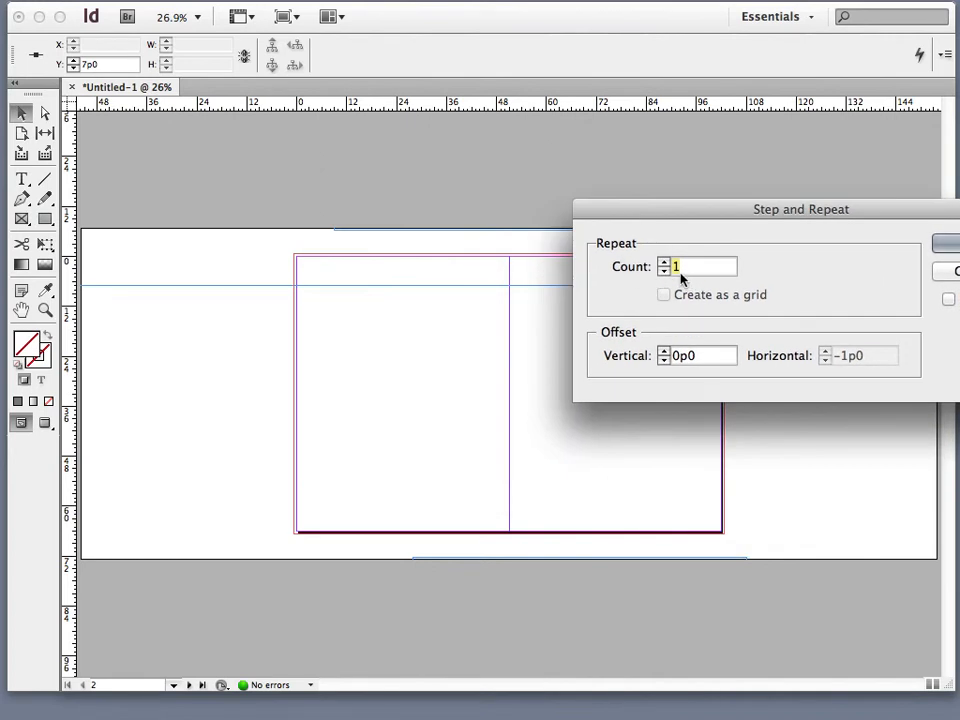
type("10")
left_click_drag(695, 356, 671, 356)
type("1")
left_click(953, 243)
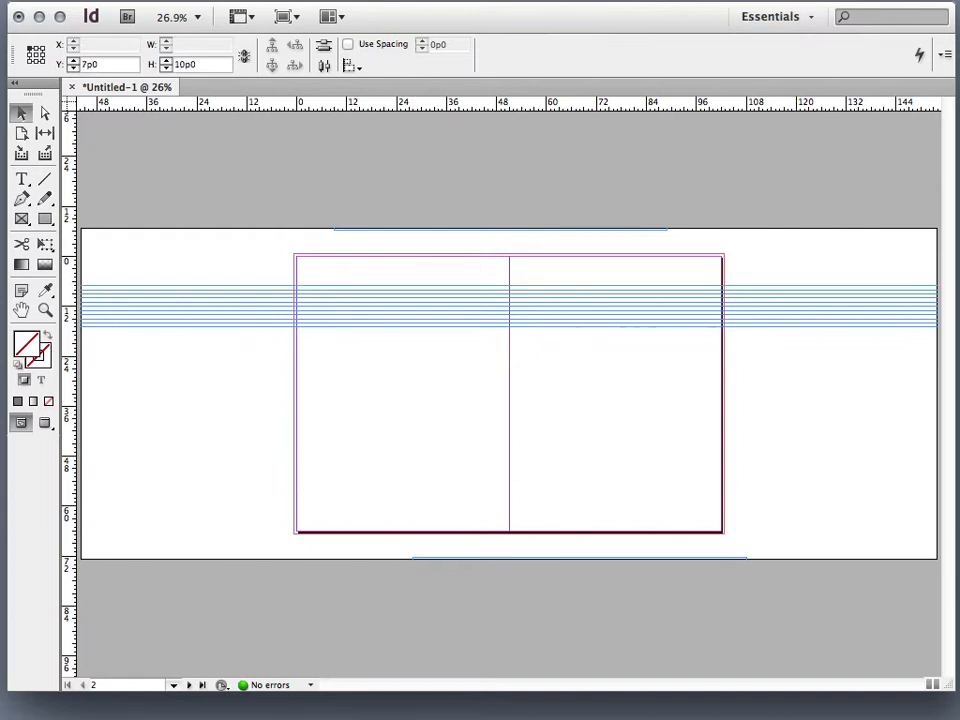
key("Delete")
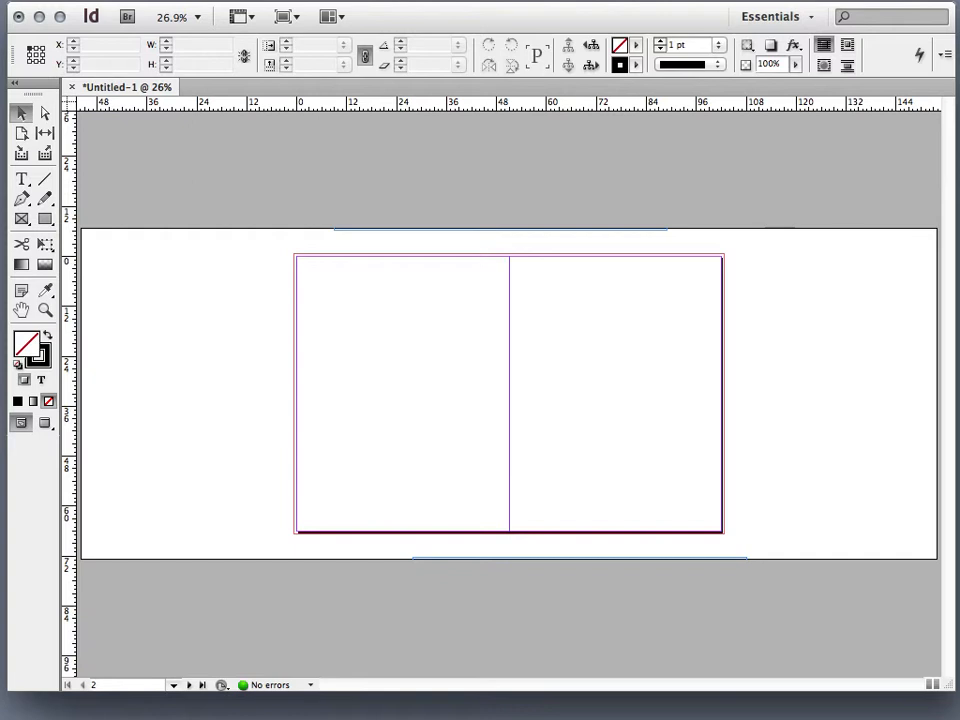
- Add a new layer to the document and rename Layer 1 as base
mouse_move(838, 165)
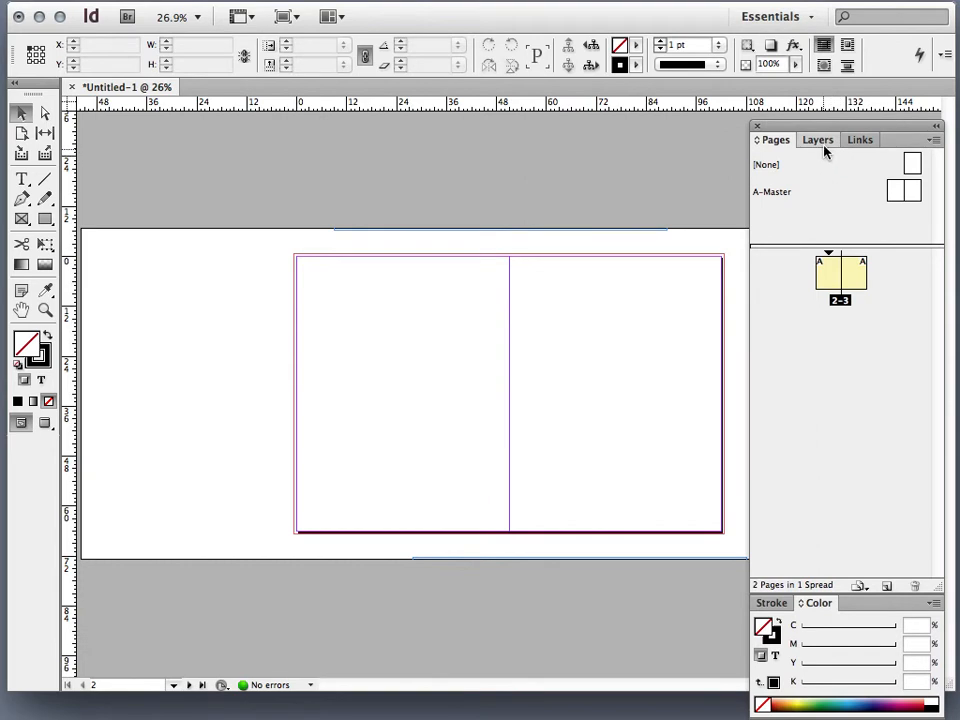
left_click(823, 145)
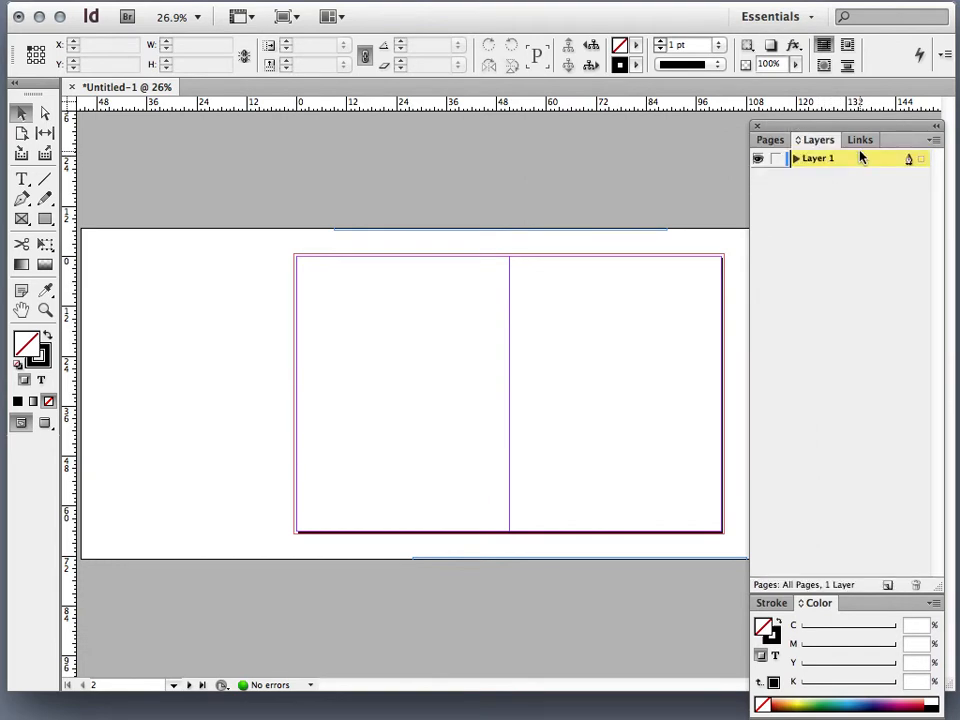
left_click(888, 585)
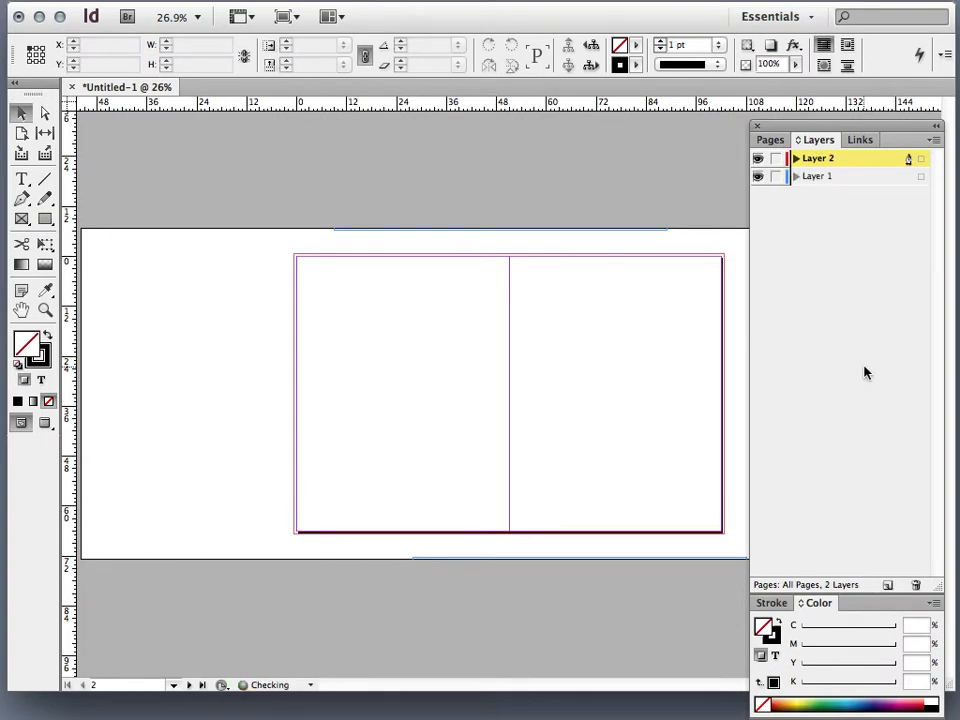
double_click(815, 176)
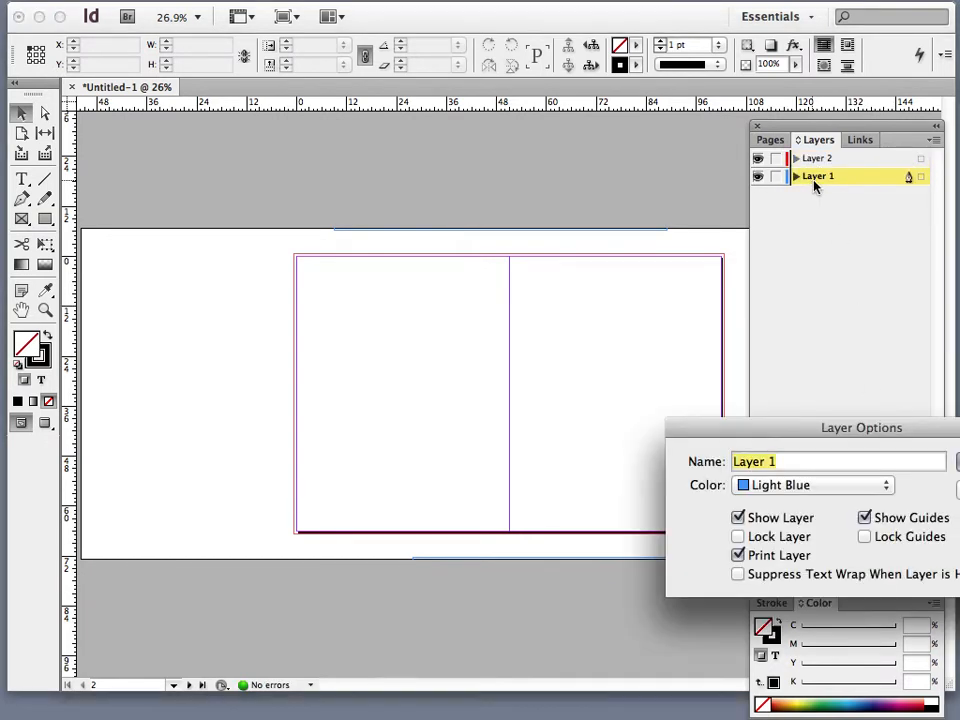
left_click_drag(840, 430, 507, 328)
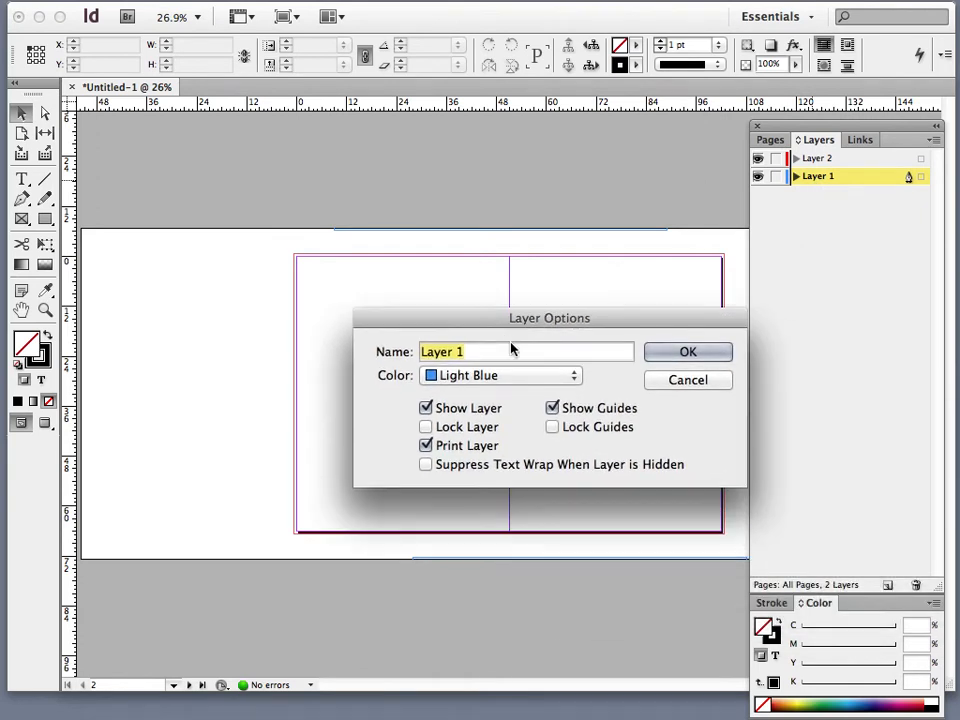
type("base")
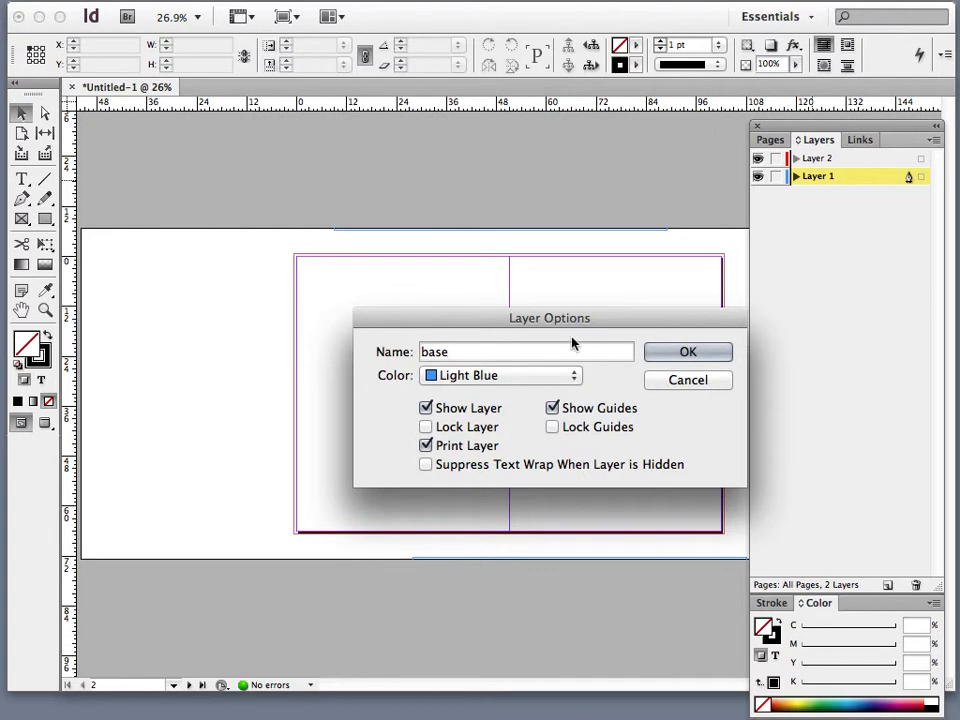
left_click(677, 354)
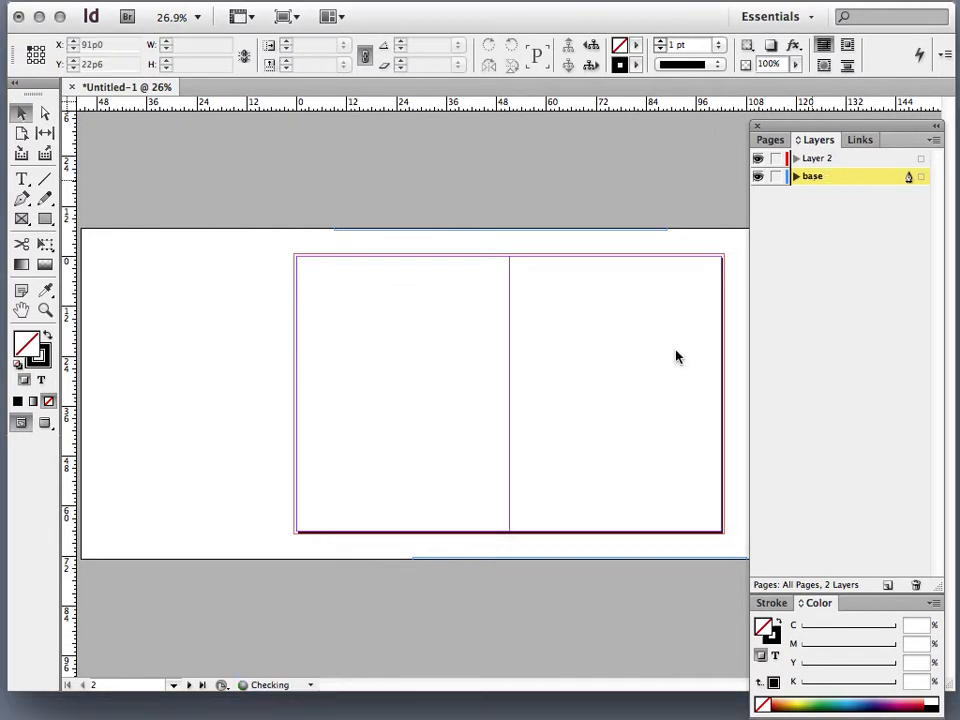
- Rename Layer 2 as grid and set its layer color to Gold
double_click(810, 160)
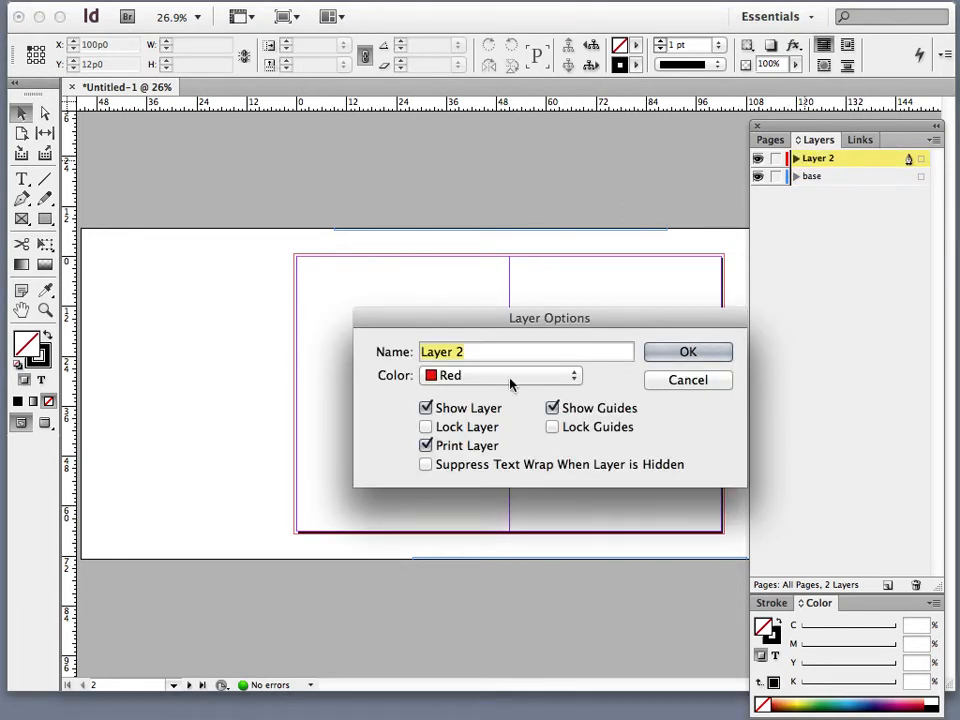
type("grid")
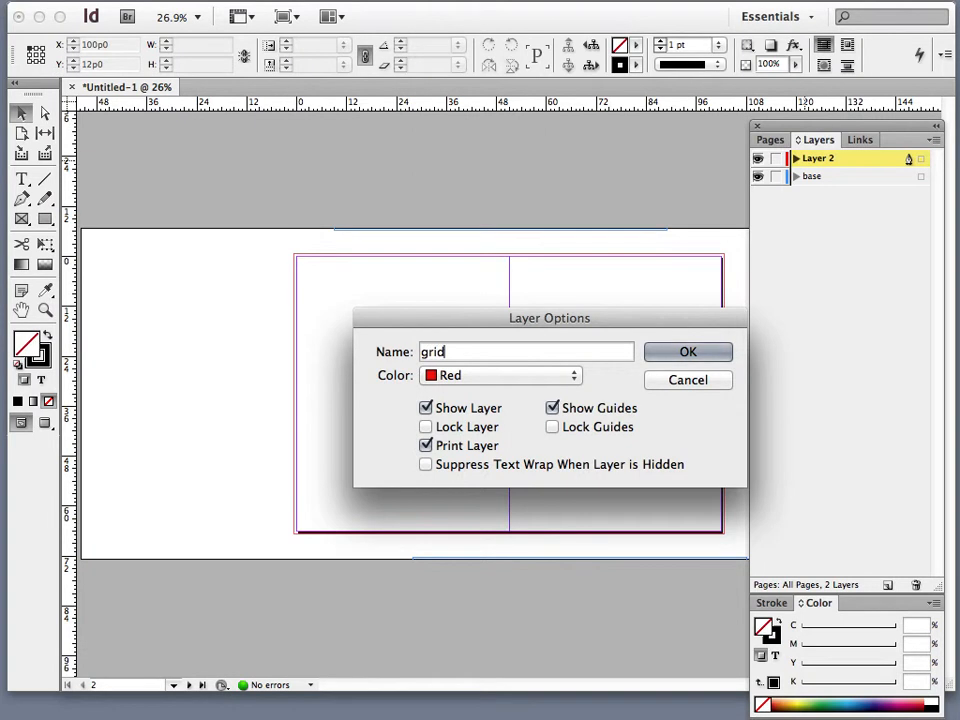
left_click(540, 375)
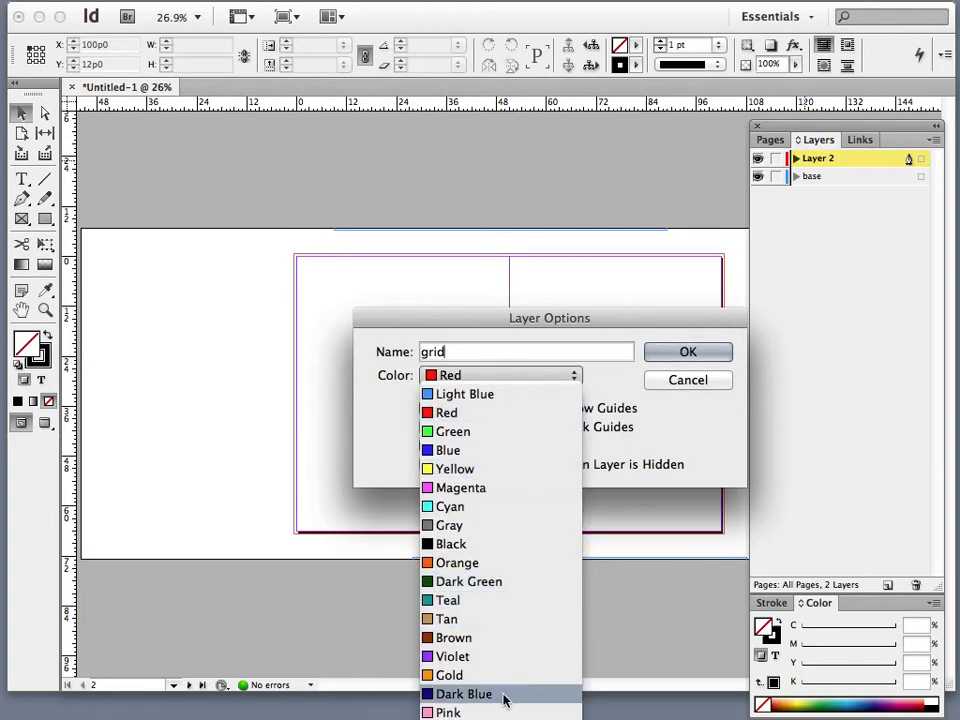
scroll(500, 552, "down", 2)
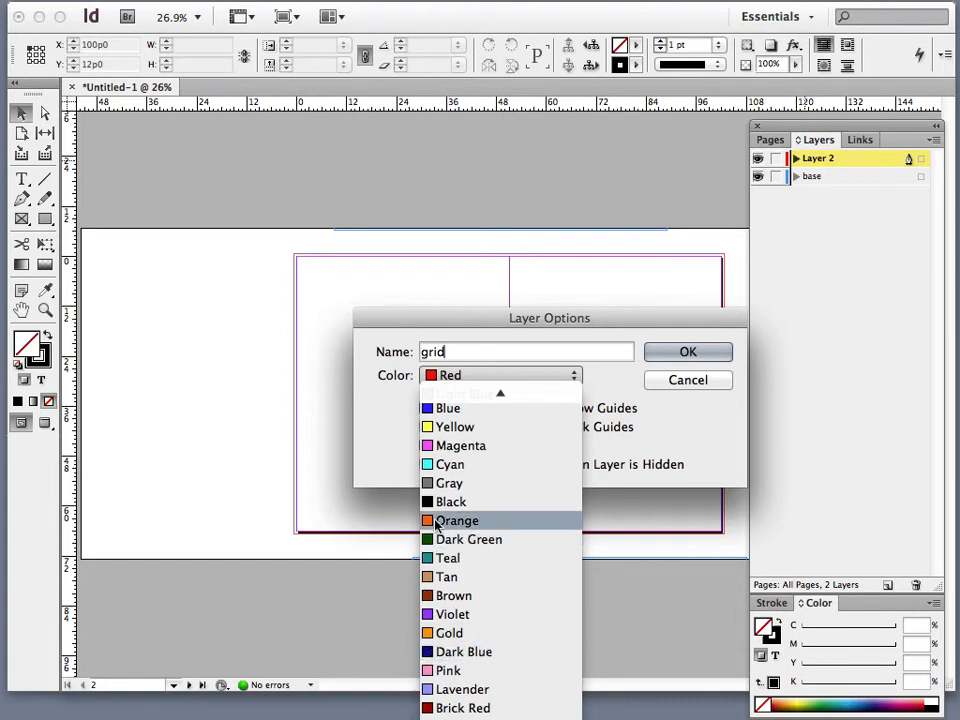
left_click(478, 636)
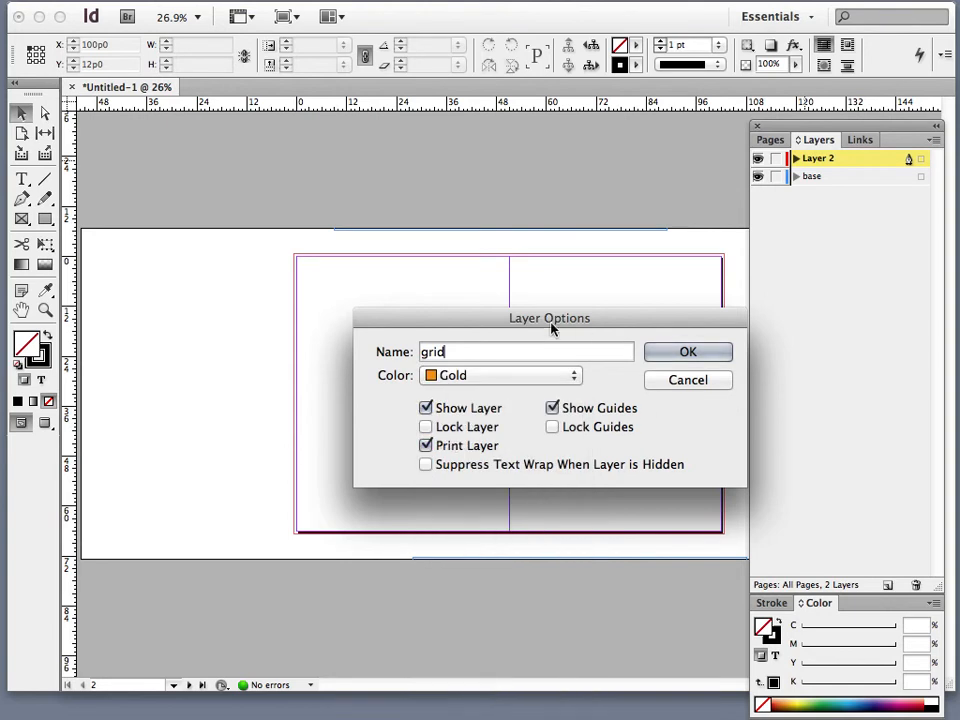
left_click(677, 354)
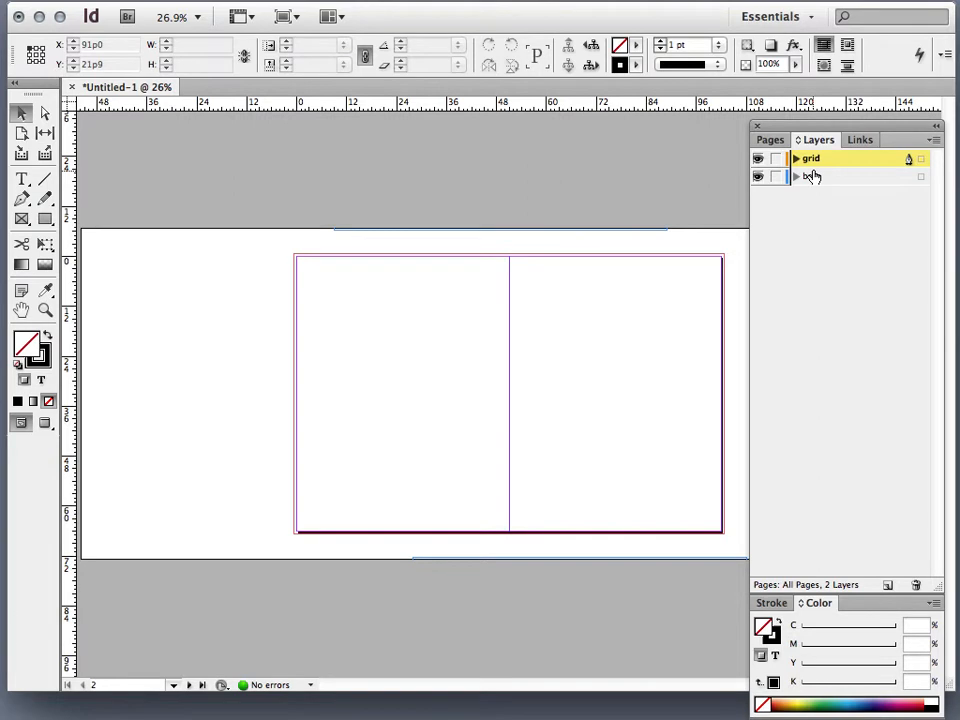
double_click(847, 165)
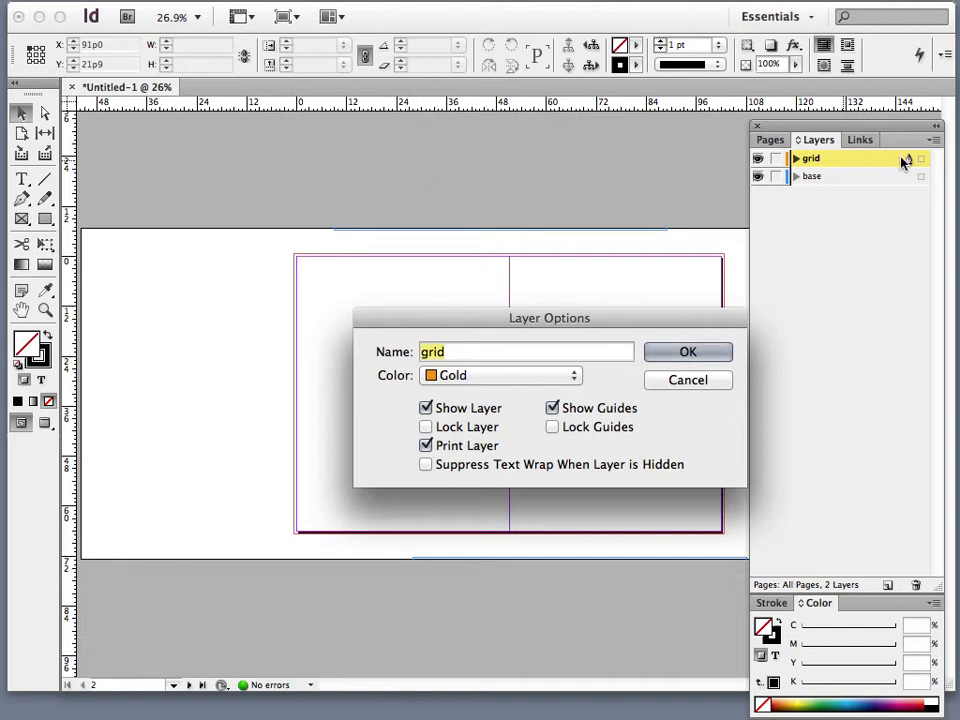
left_click(716, 343)
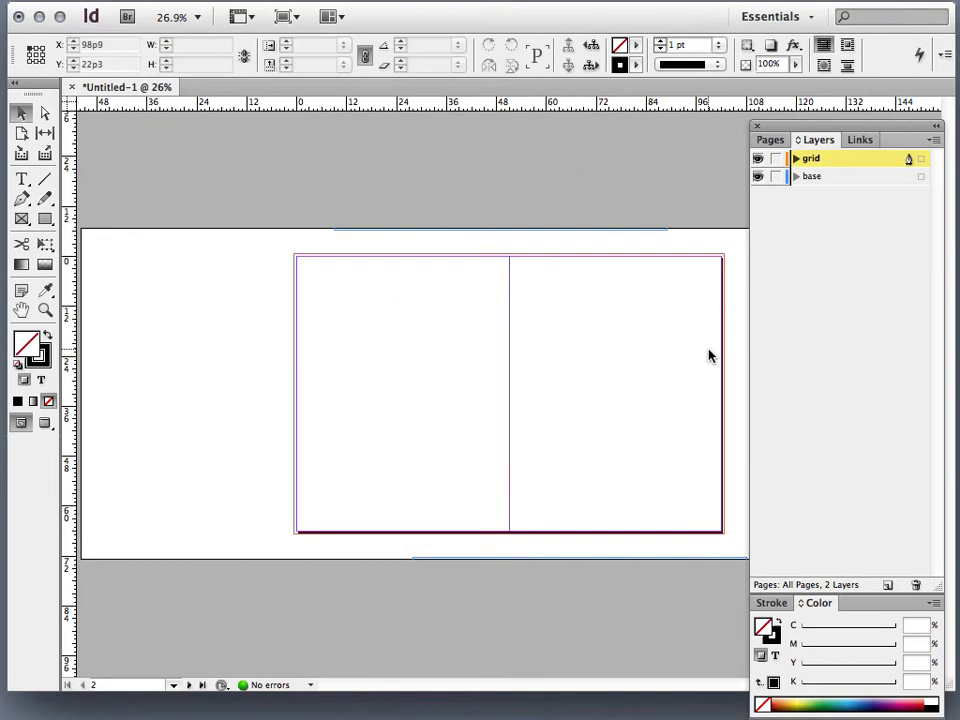
- Lock the base layer and add two spread-wide horizontal guides on the grid layer at about Y 12p0 and Y 48p3
left_click(775, 176)
left_click_drag(257, 105, 236, 308)
left_click_drag(186, 101, 180, 460)
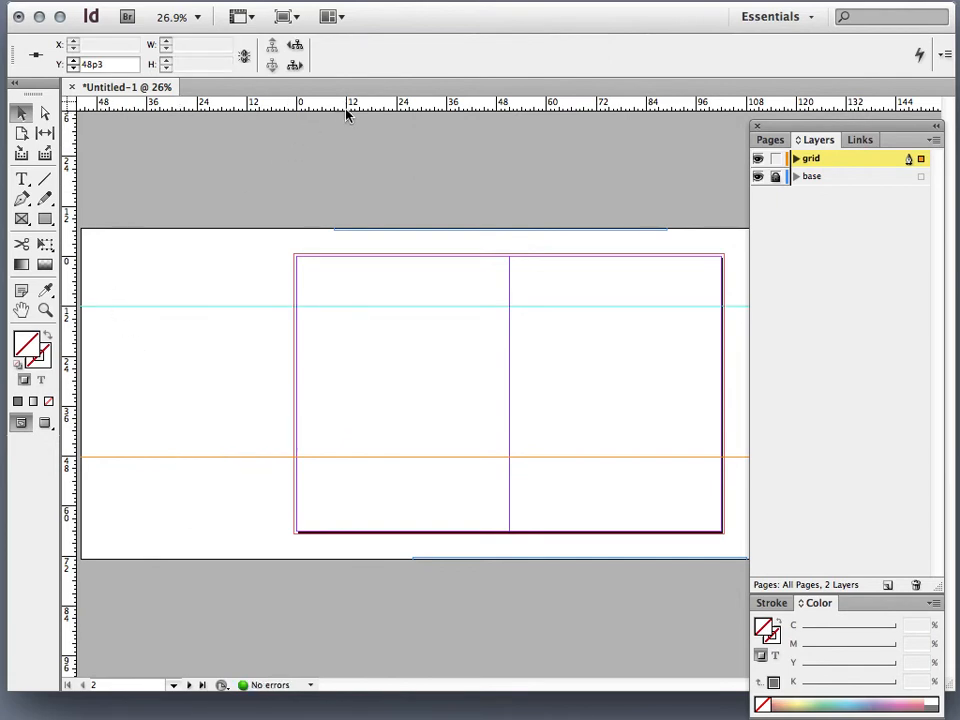
- Add two spread-wide vertical guides on the grid layer at about X 12p0 and X 84p0, and deselect everything
left_click_drag(346, 114, 347, 112)
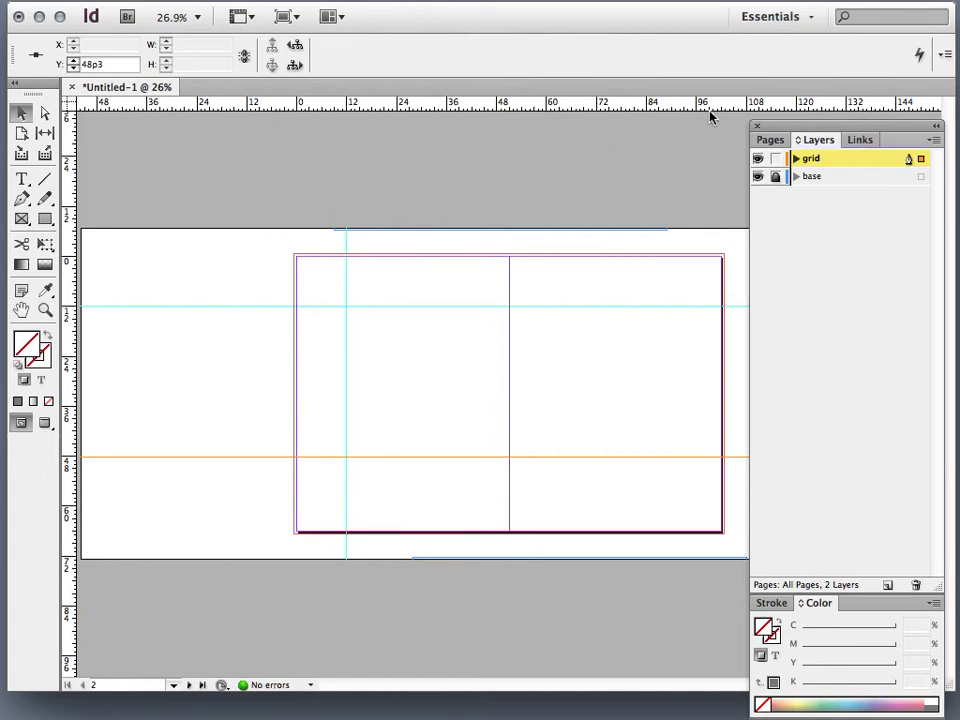
double_click(647, 110)
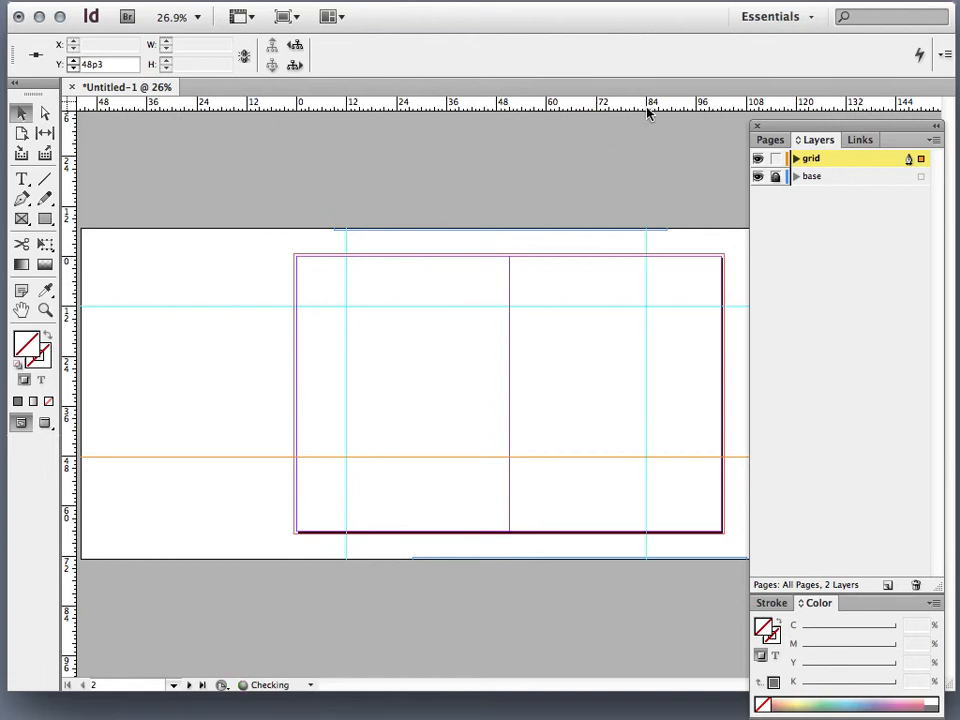
left_click(210, 363)
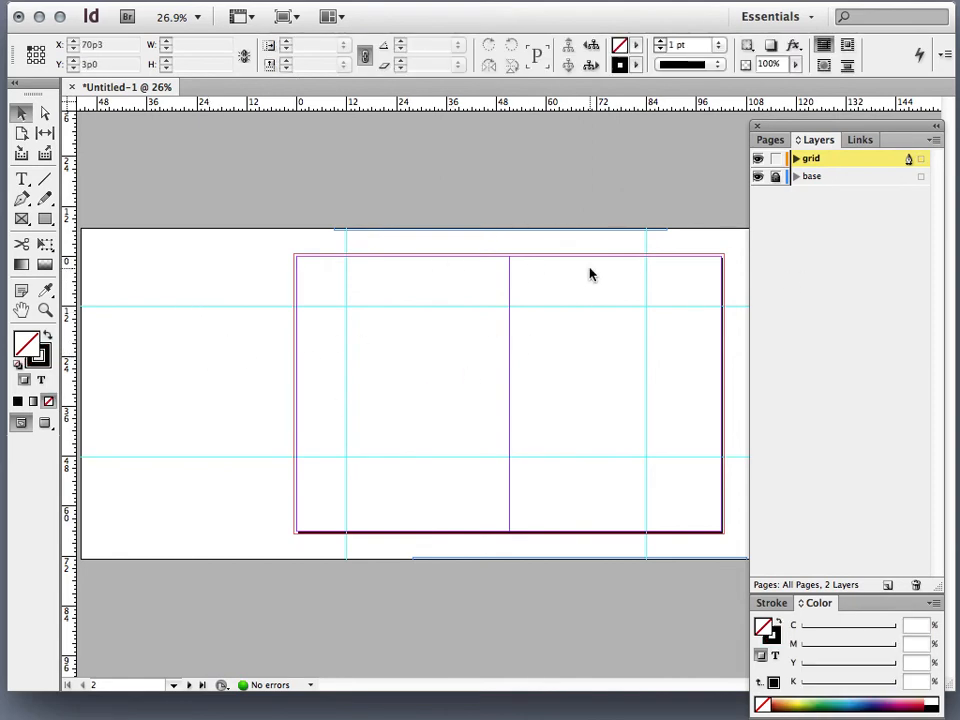
- Lock the grid layer and switch its visibility off and on to check the guides
left_click(776, 162)
left_click(759, 162)
left_click(759, 162)
left_click(759, 162)
left_click(759, 162)
left_click(759, 162)
left_click(759, 162)
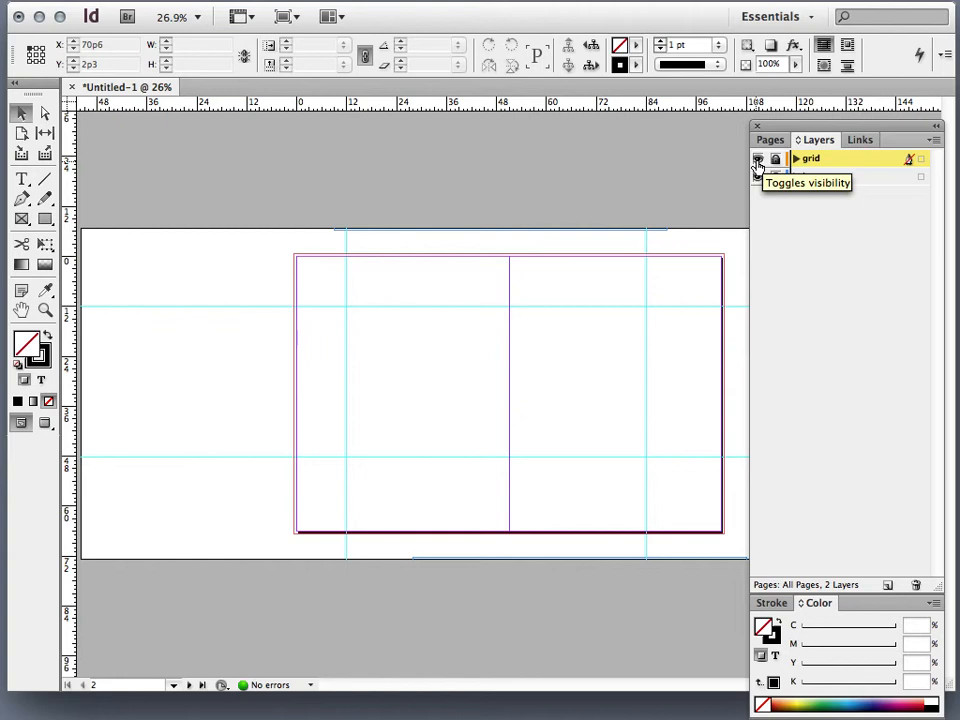
- Alternate between Normal and Preview screen modes to compare guide display, ending in Preview
key("w")
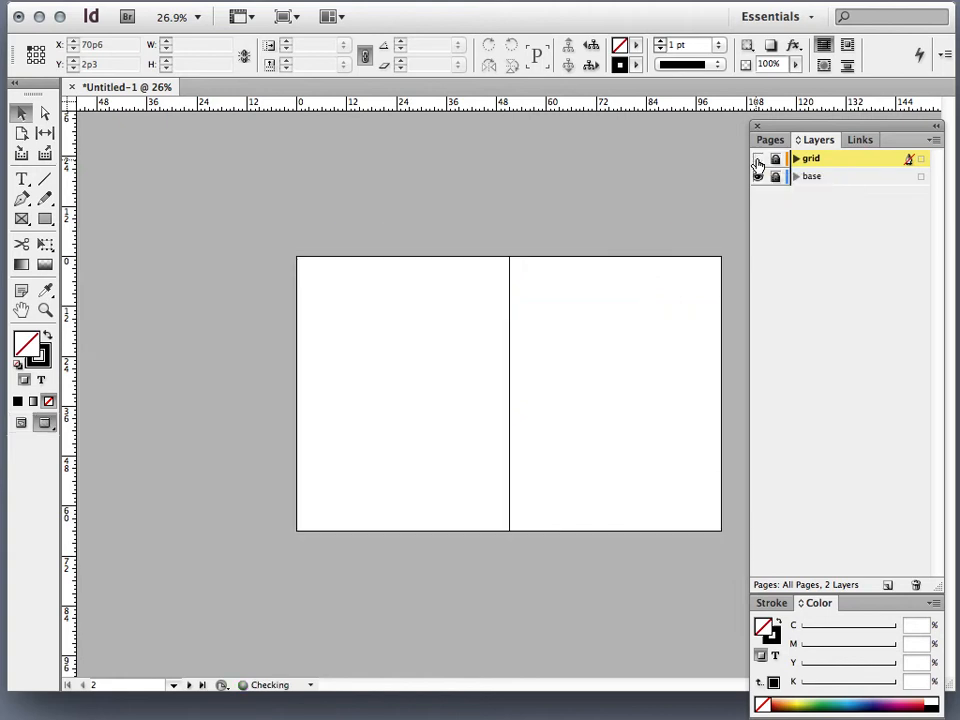
key("w")
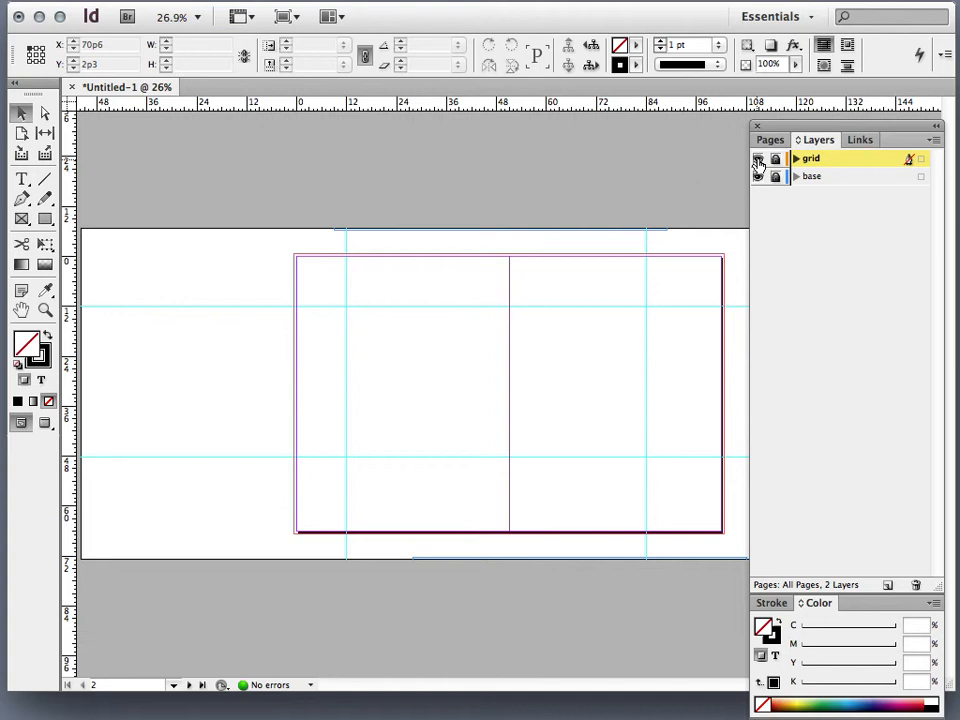
key("w")
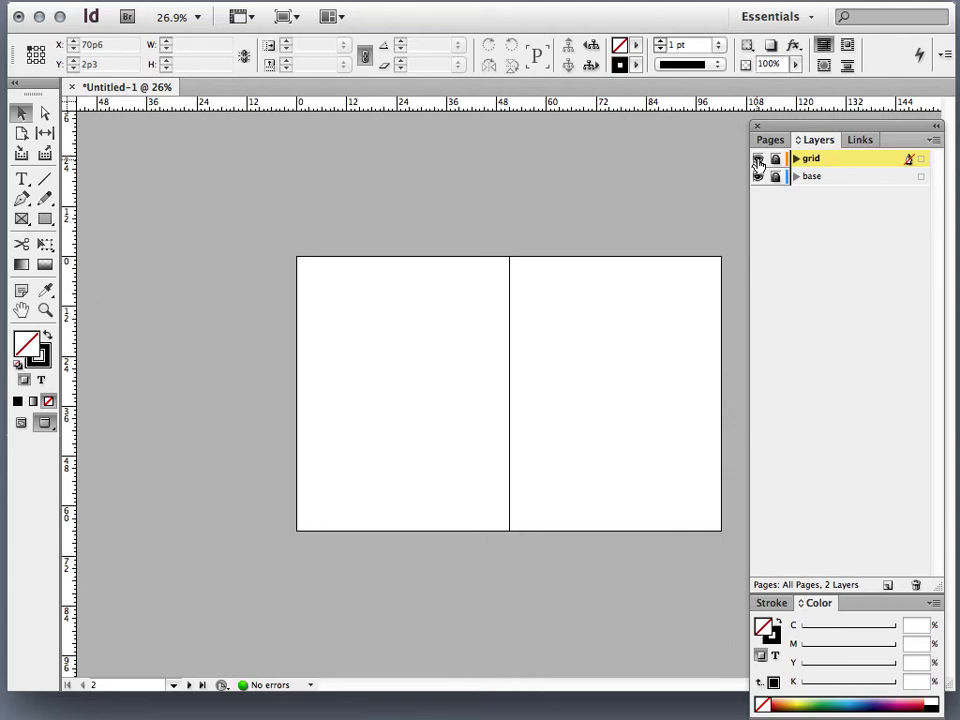
- Return to Normal screen mode and unlock the grid layer
key("w")
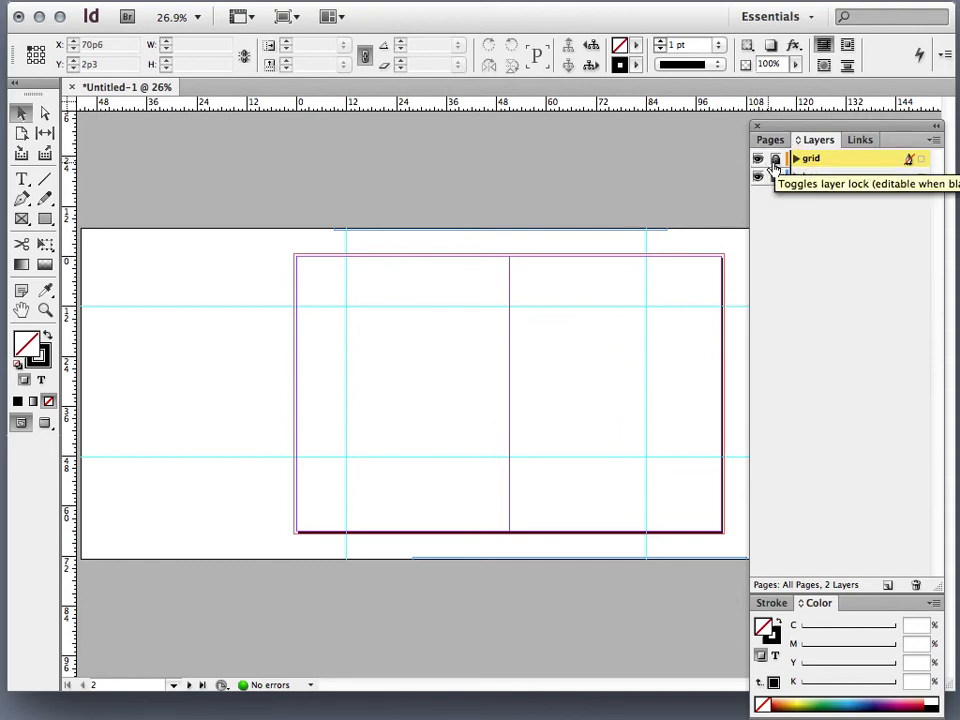
left_click(776, 160)
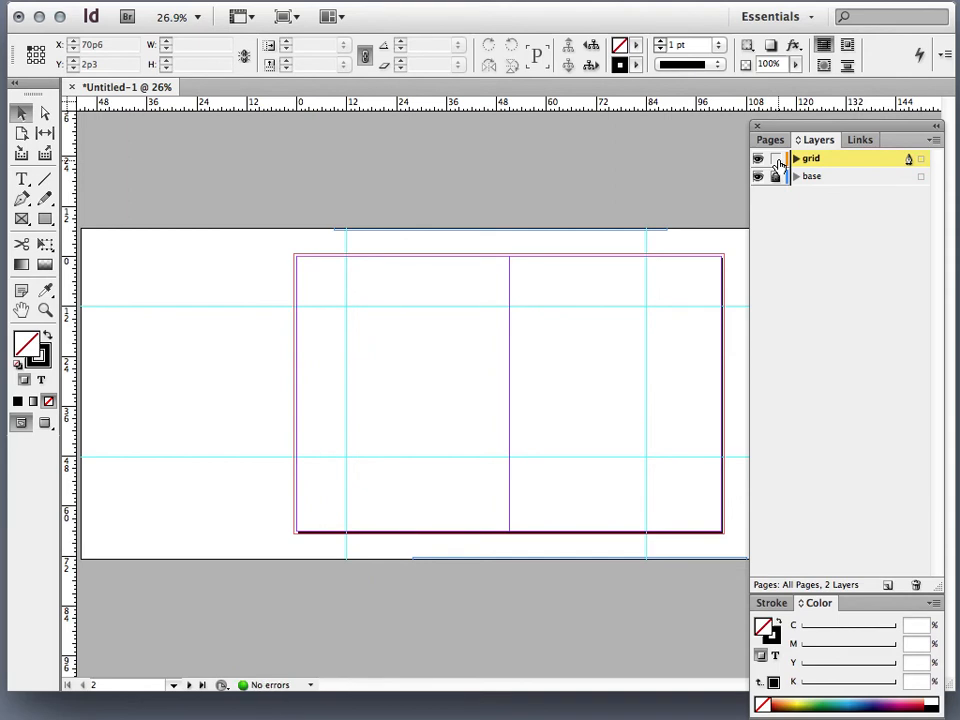
- Change the ruler guide color of the vertical guide at X 12p0 to Red and deselect it
key("super+5")
key("super+equal")
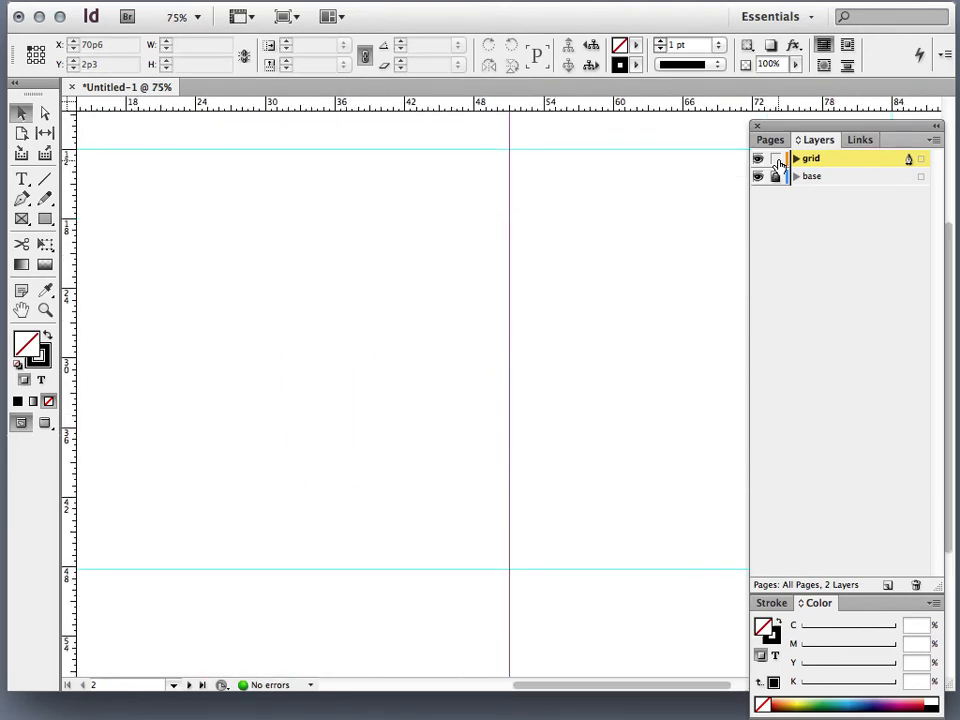
left_click_drag(377, 390, 530, 405)
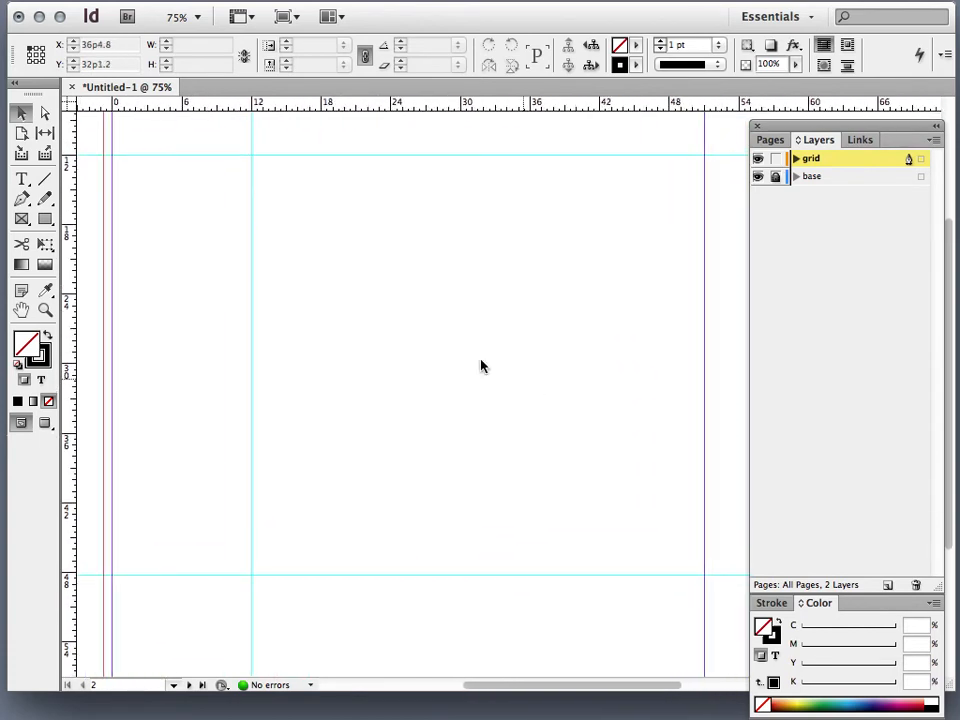
left_click(251, 242)
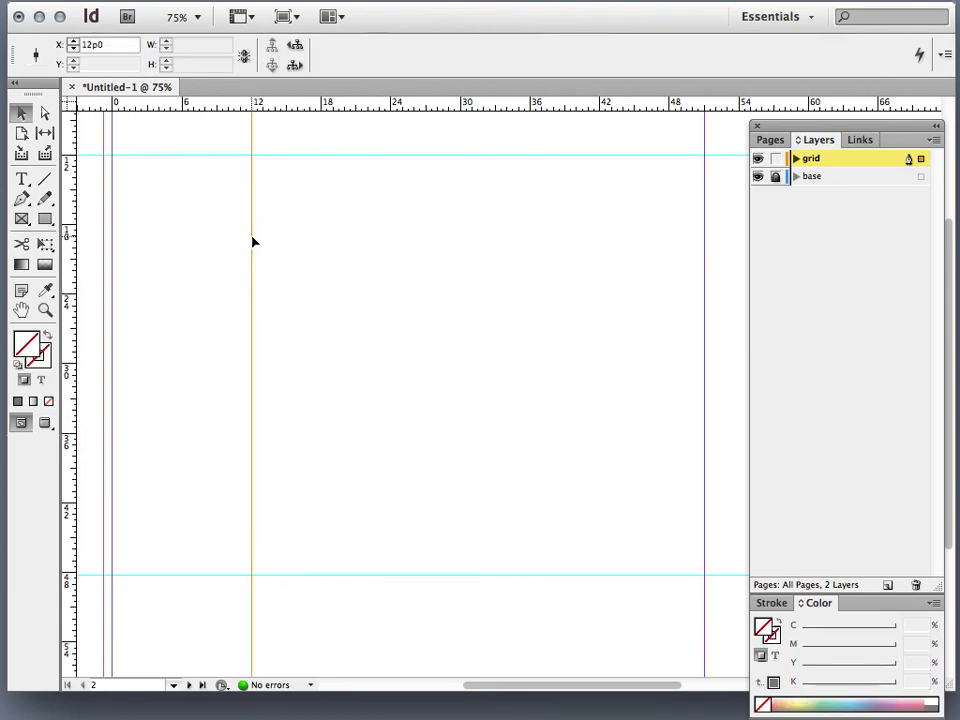
right_click(253, 242)
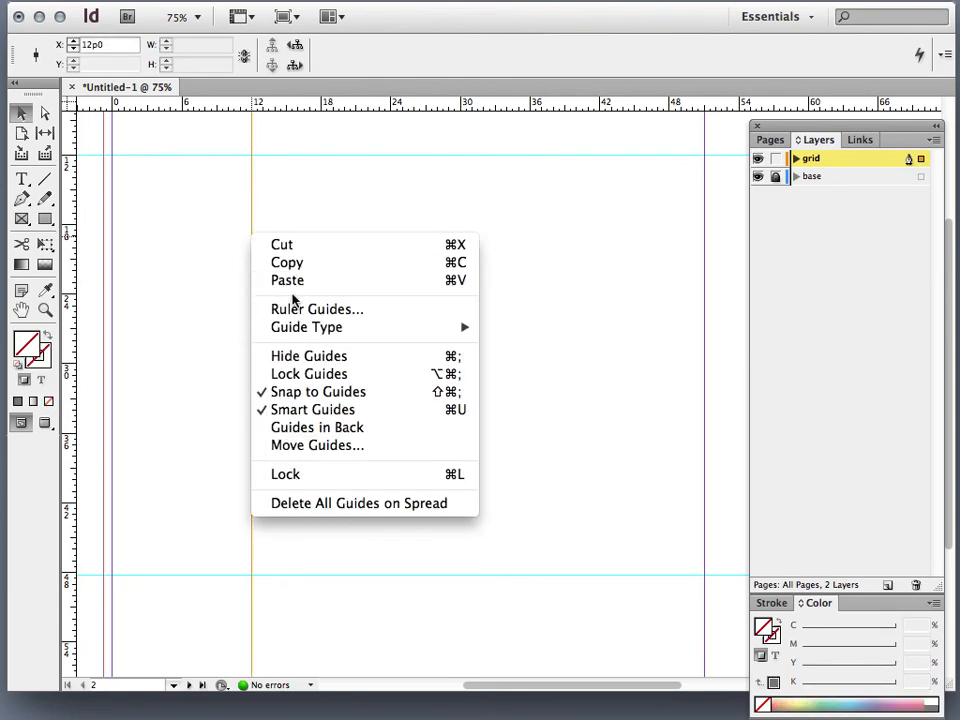
left_click(300, 311)
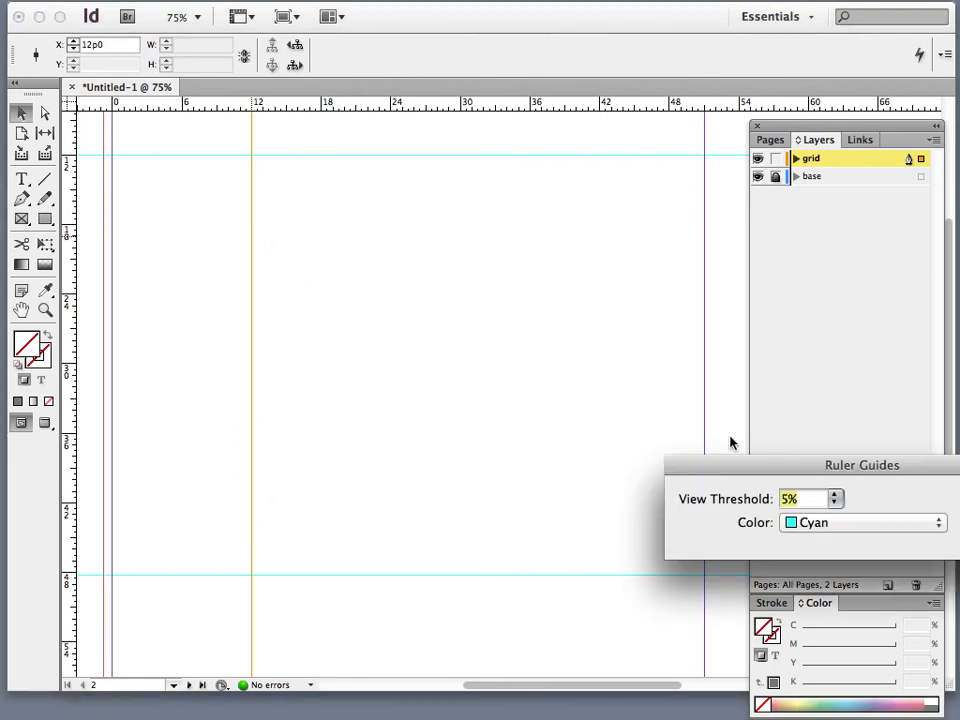
left_click_drag(737, 458, 423, 296)
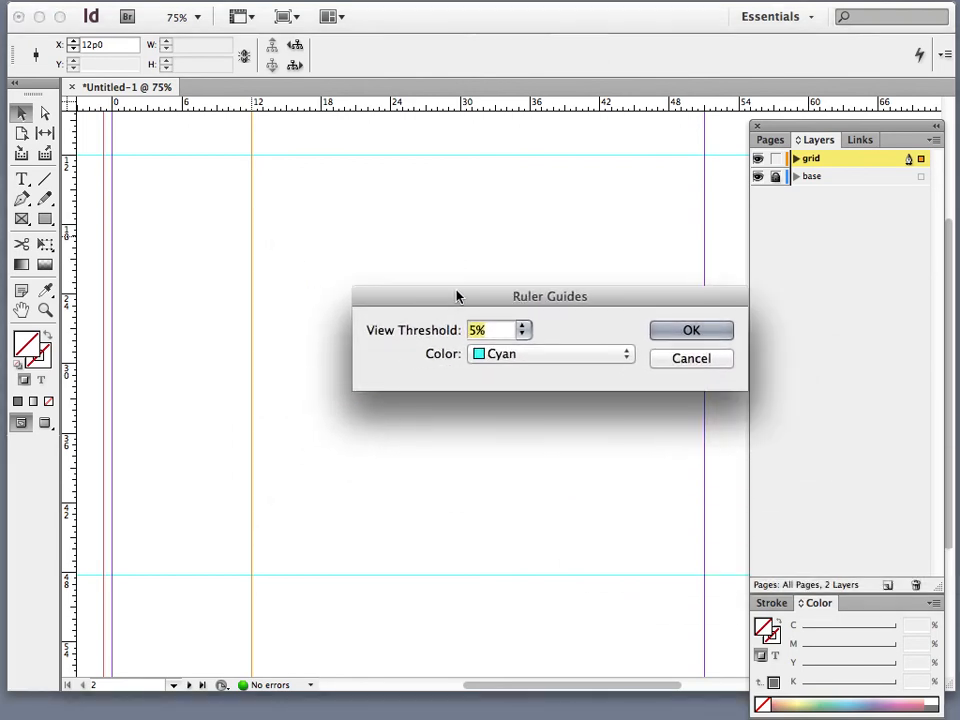
left_click(560, 357)
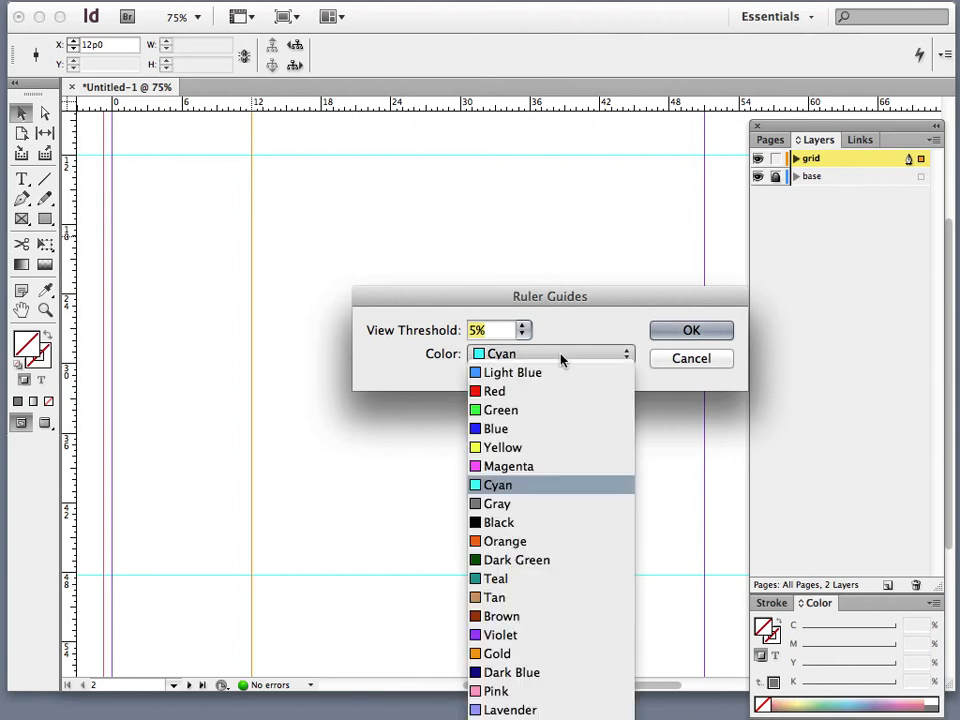
left_click(550, 391)
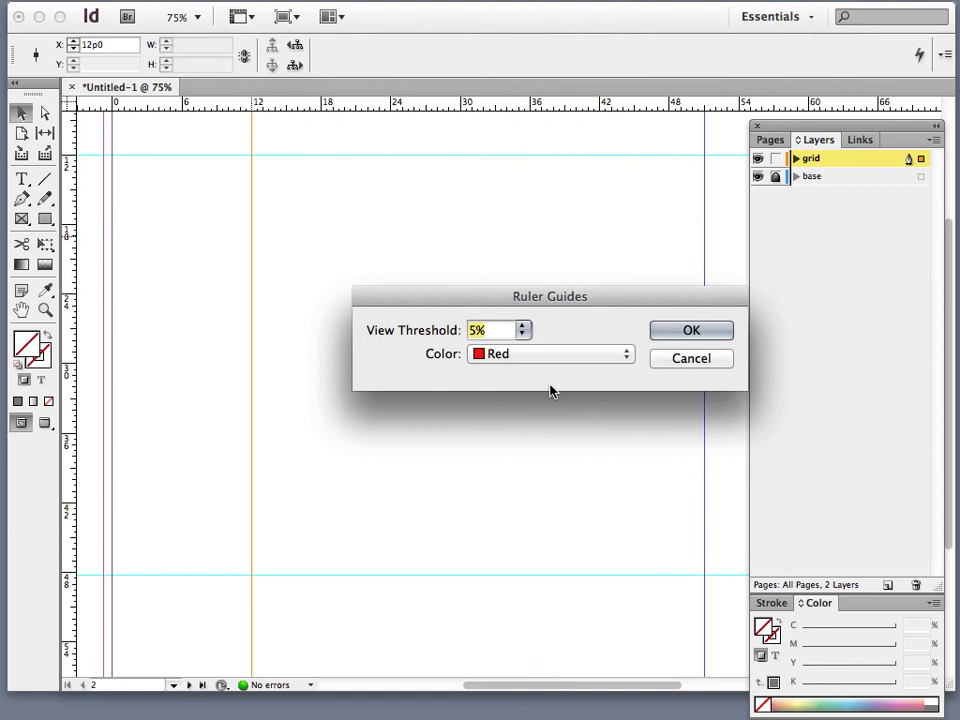
left_click(699, 346)
left_click(624, 342)
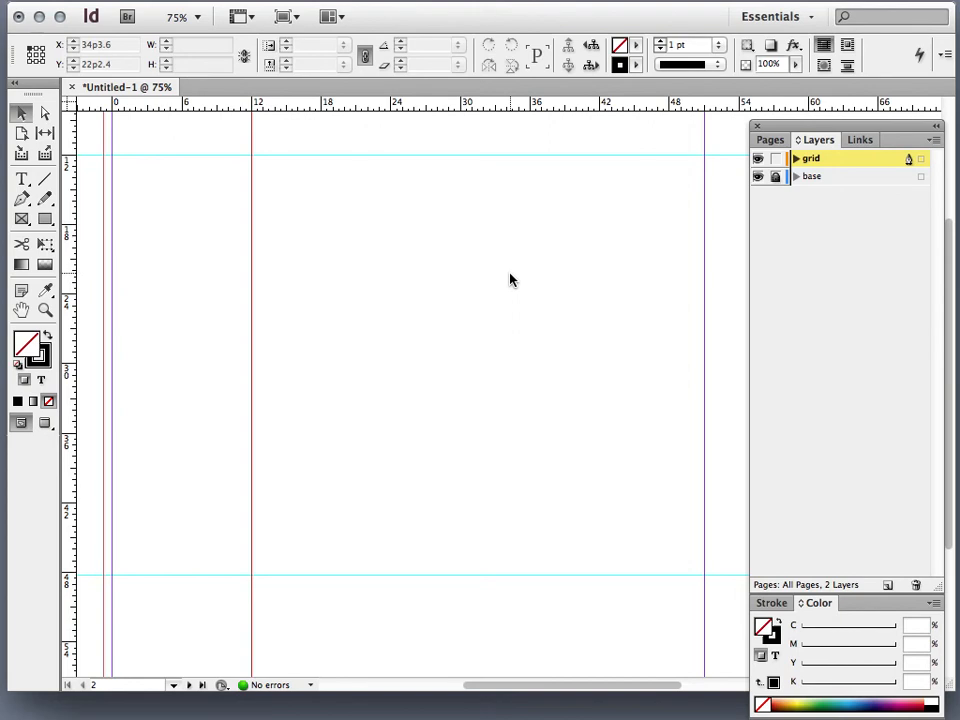
- Review the color and display options in the Grids and the Guides & Pasteboard preferences
key("super+k")
left_click_drag(737, 223, 350, 129)
left_click(177, 256)
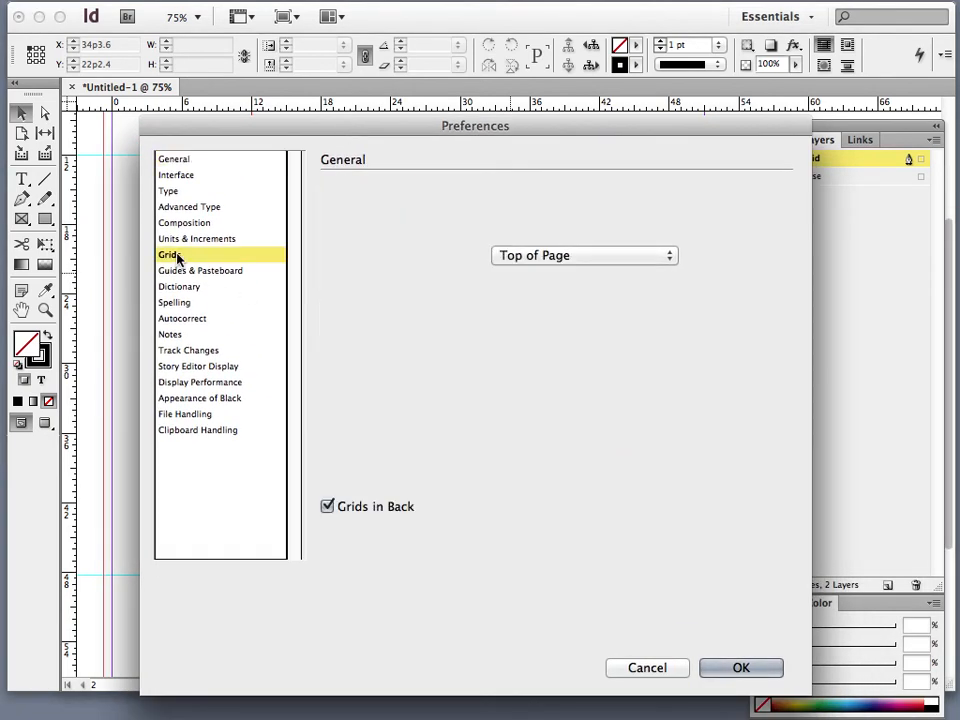
left_click(240, 271)
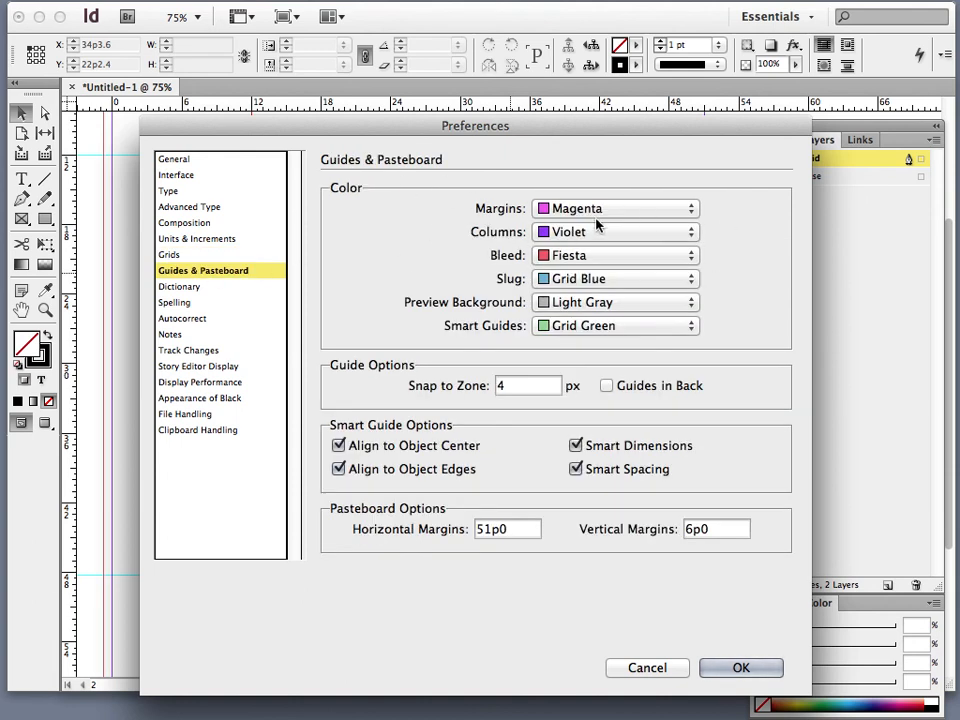
left_click(189, 256)
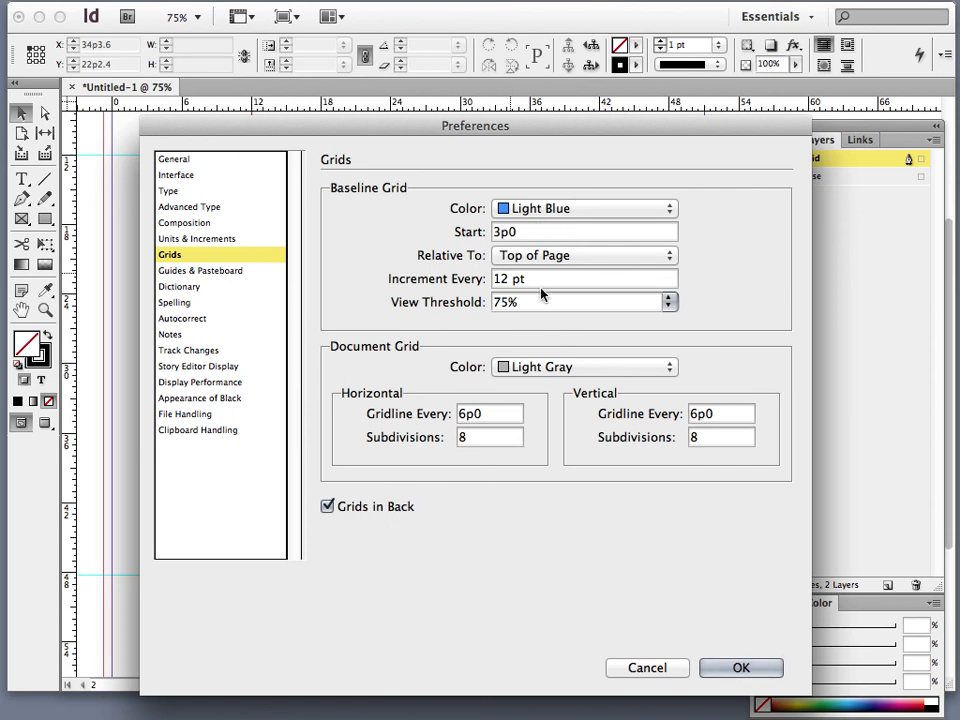
left_click(175, 270)
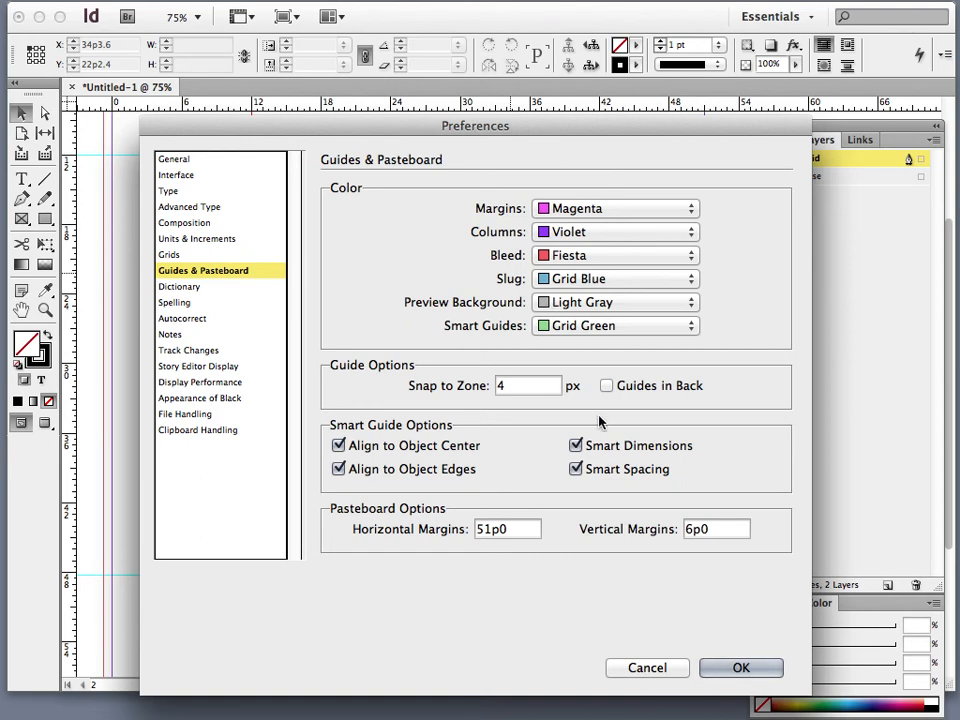
left_click(714, 675)
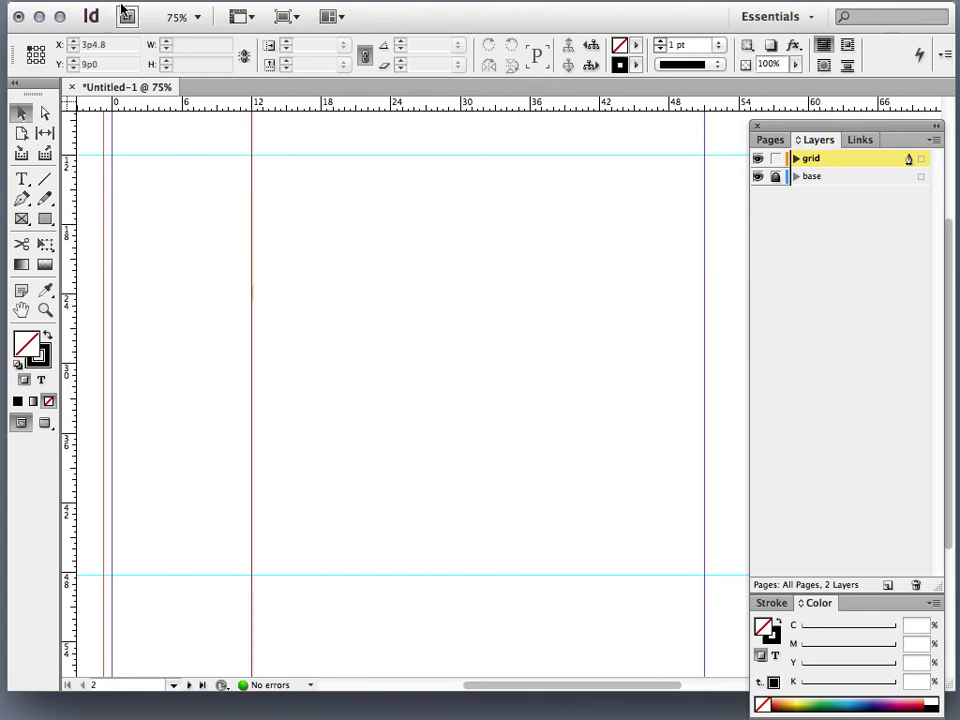
- Select the vertical guide at X 12p0 and the horizontal guide at Y 12p0 in turn to compare their highlight color with the grid layer's
left_click(252, 168)
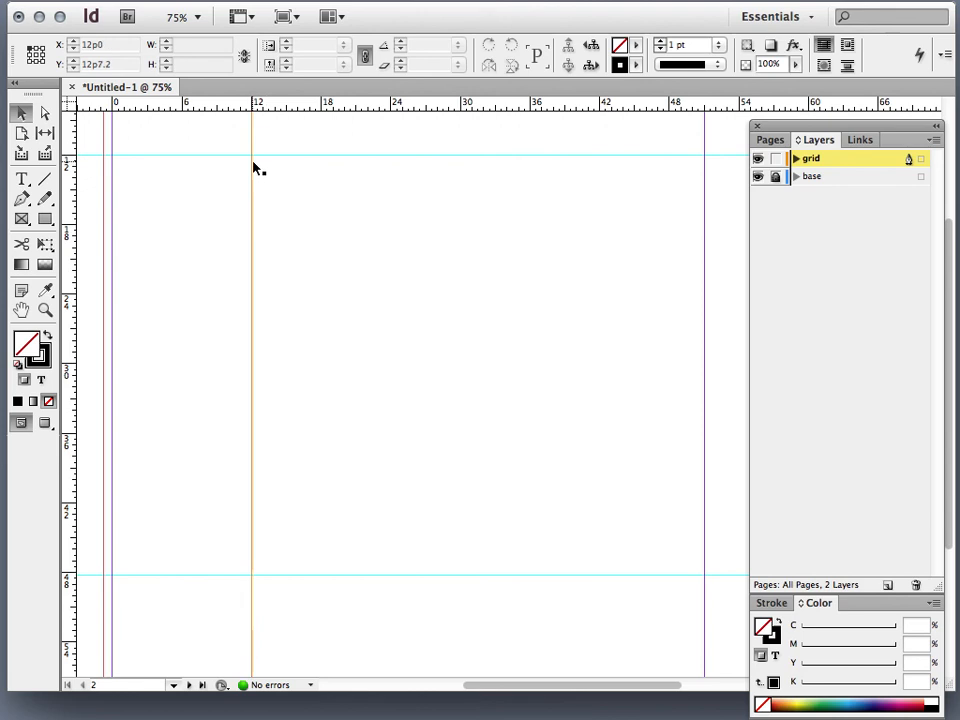
left_click(403, 167)
left_click(394, 156)
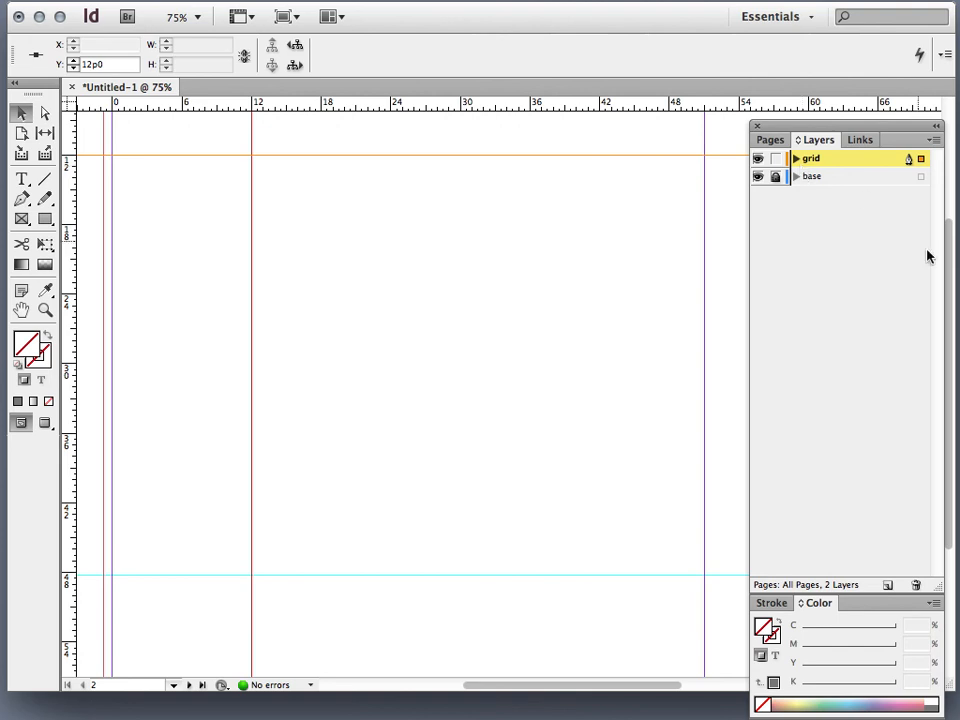
- Create a new layer above the grid layer, named grd2, with Green as its layer color
left_click(887, 585)
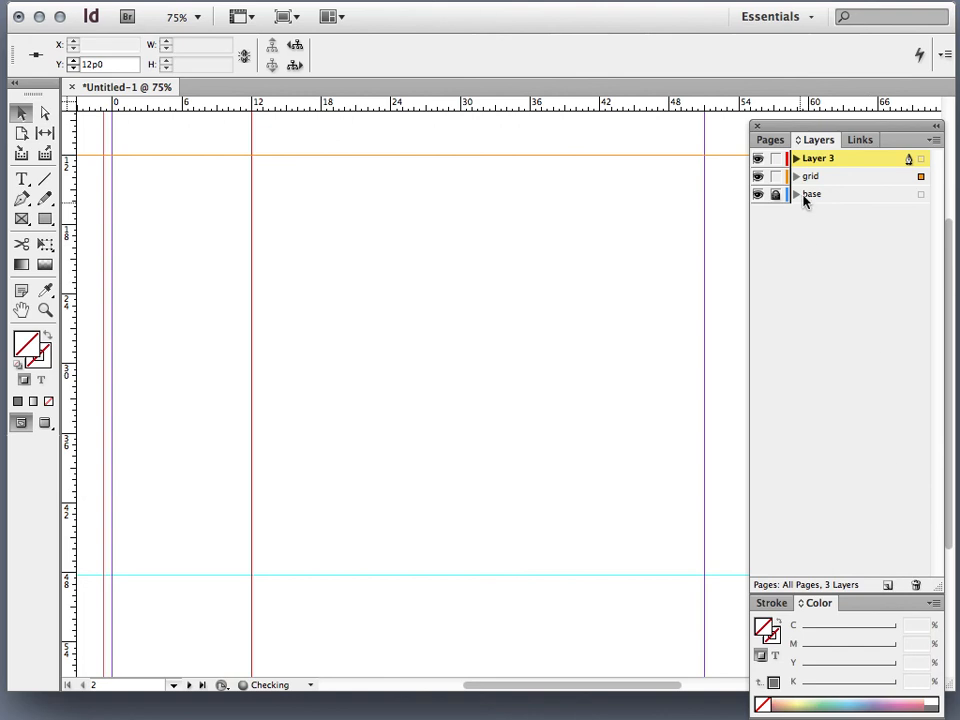
double_click(818, 163)
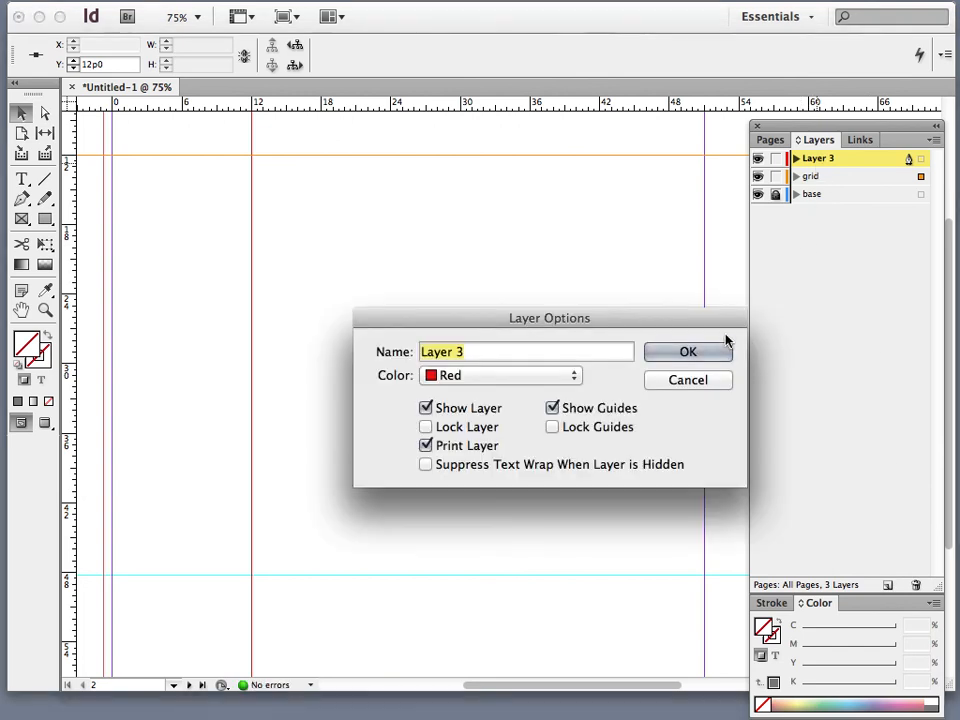
type("grd2")
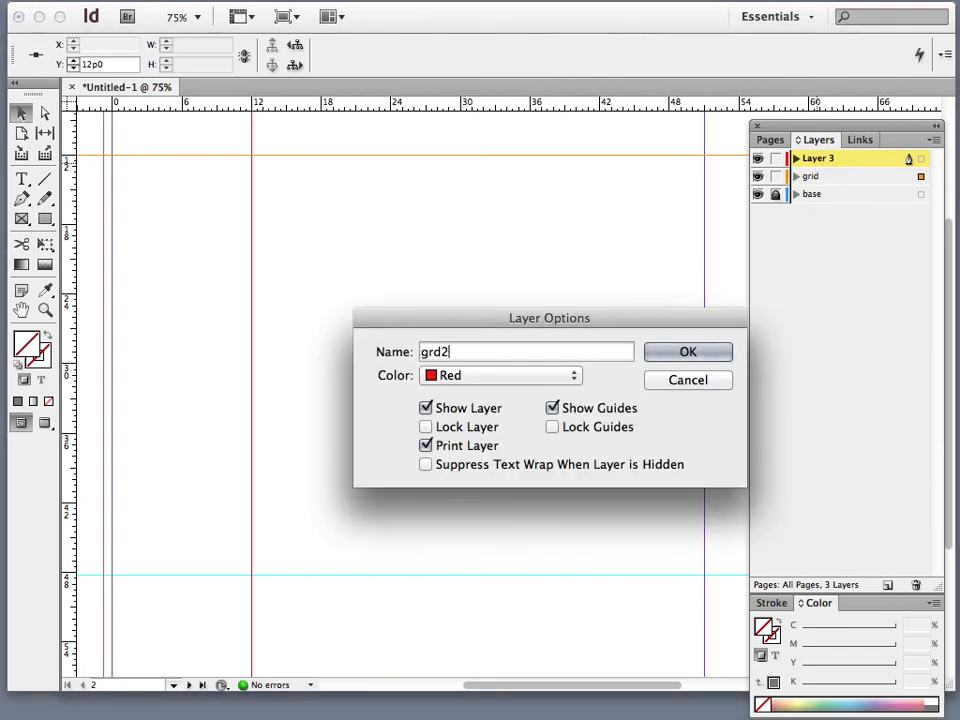
left_click(574, 376)
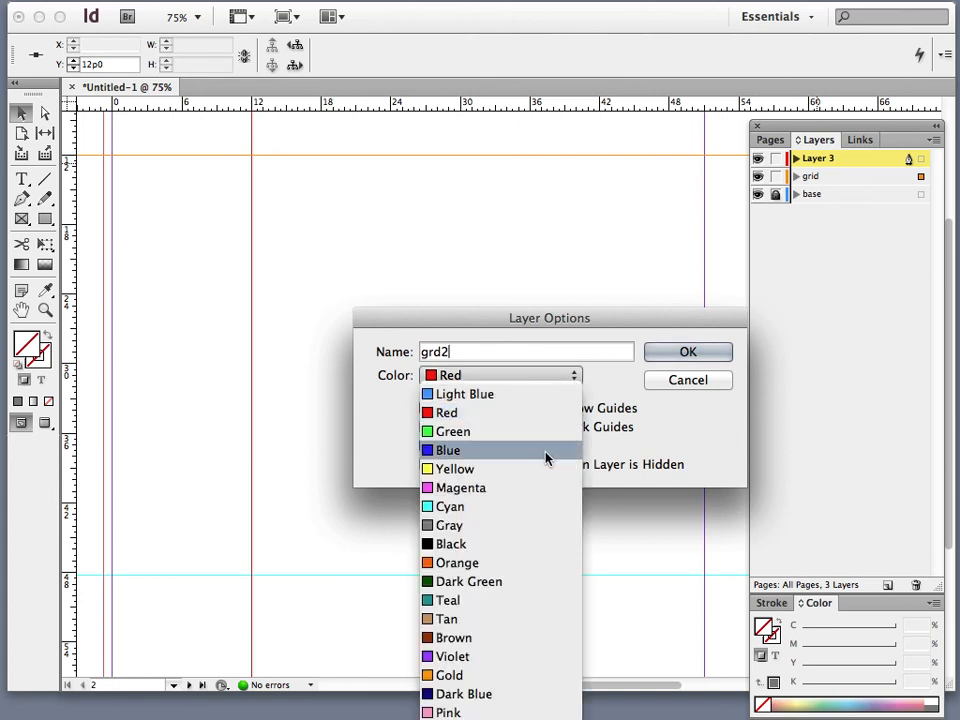
left_click(510, 444)
left_click(686, 354)
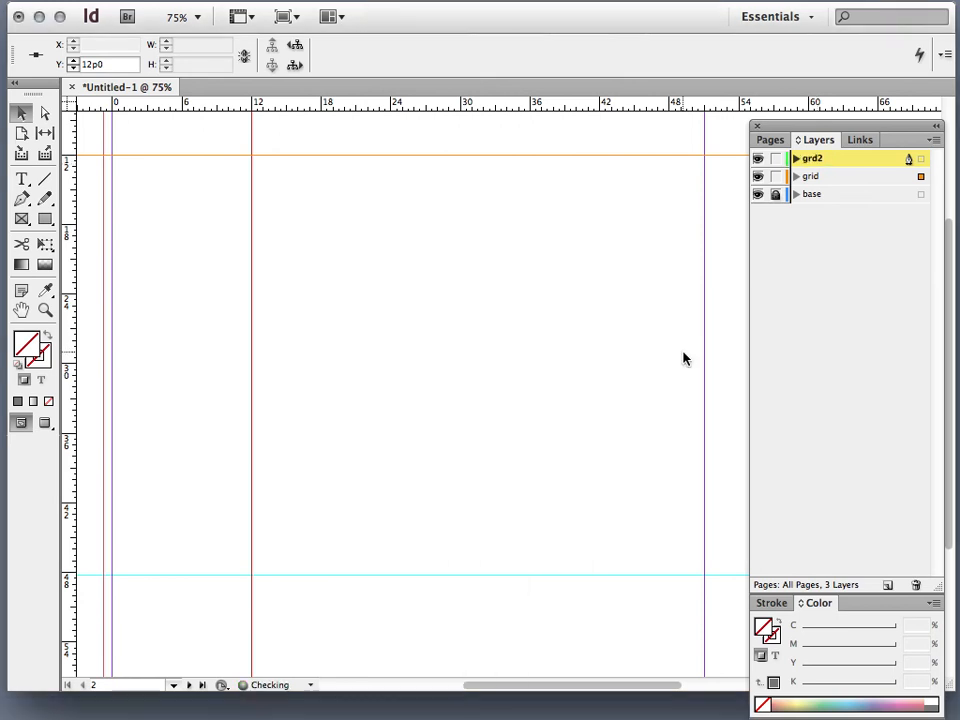
- Add two vertical guides on the grd2 layer at X 24p0 and X 30p0, and deselect everything
left_click_drag(75, 285, 390, 275)
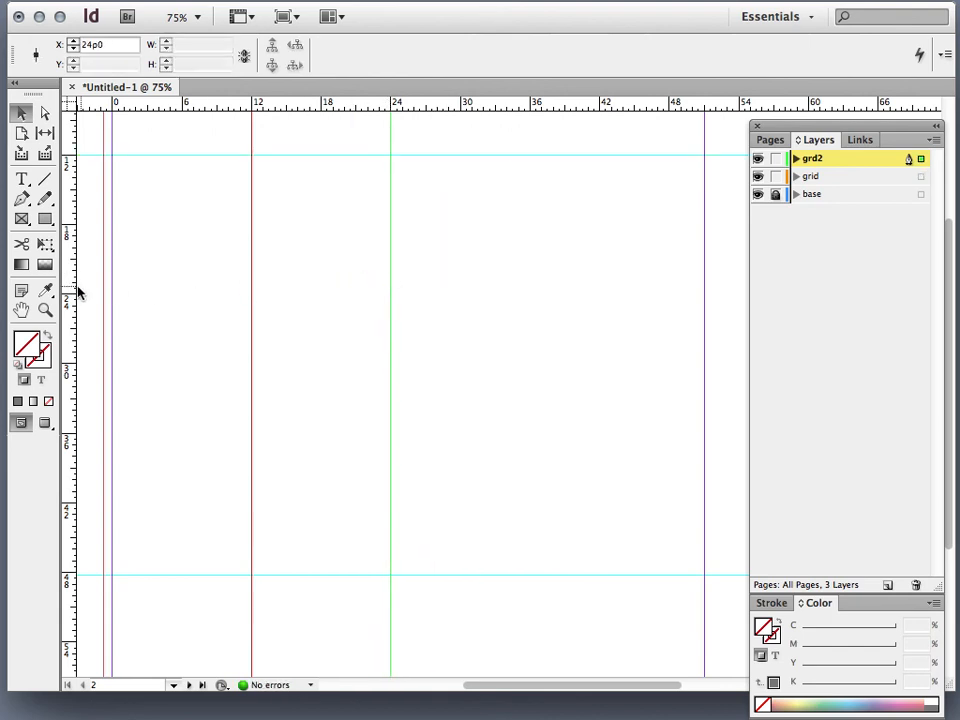
left_click_drag(70, 286, 460, 247)
left_click(814, 279)
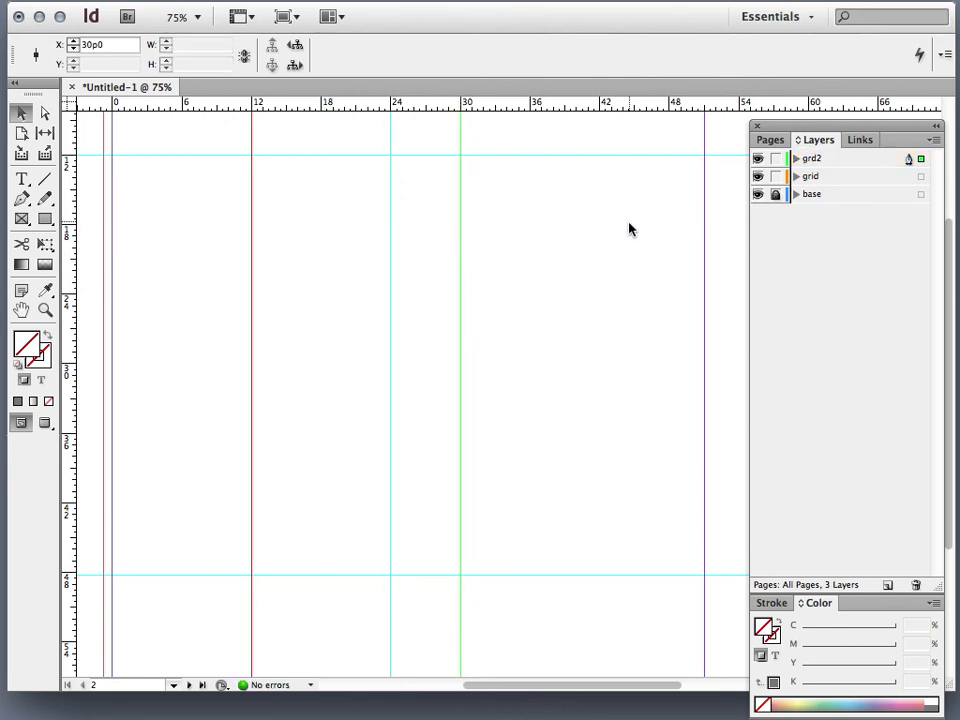
left_click(438, 243)
- Activate the grd2 layer, check its guides at X 24p0 and X 30p0 by selecting them, and hide all panels
left_click(812, 160)
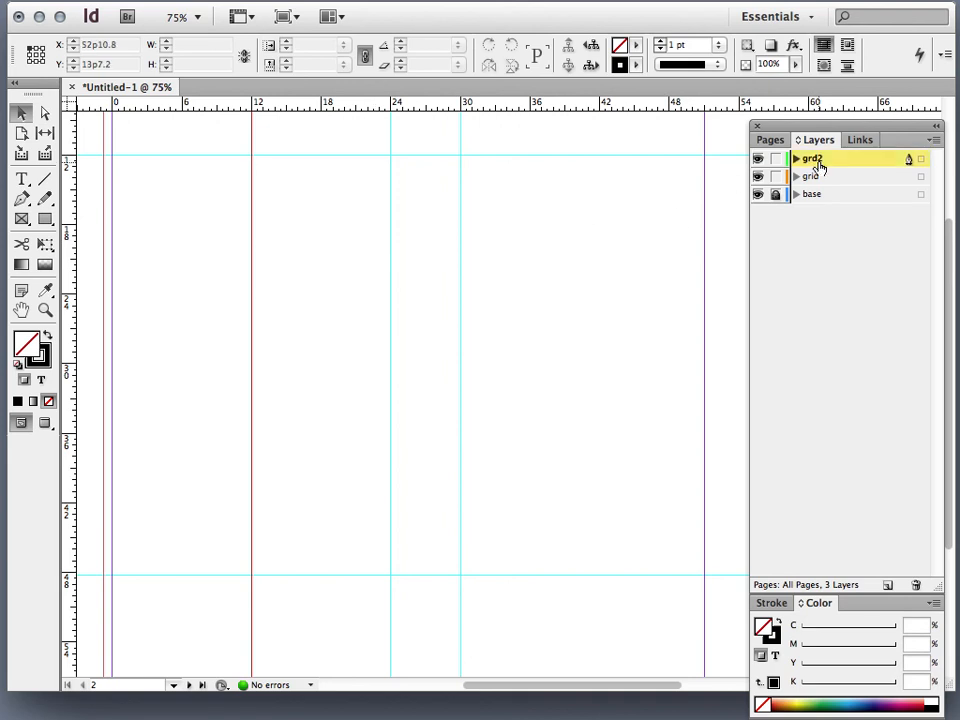
left_click(460, 195)
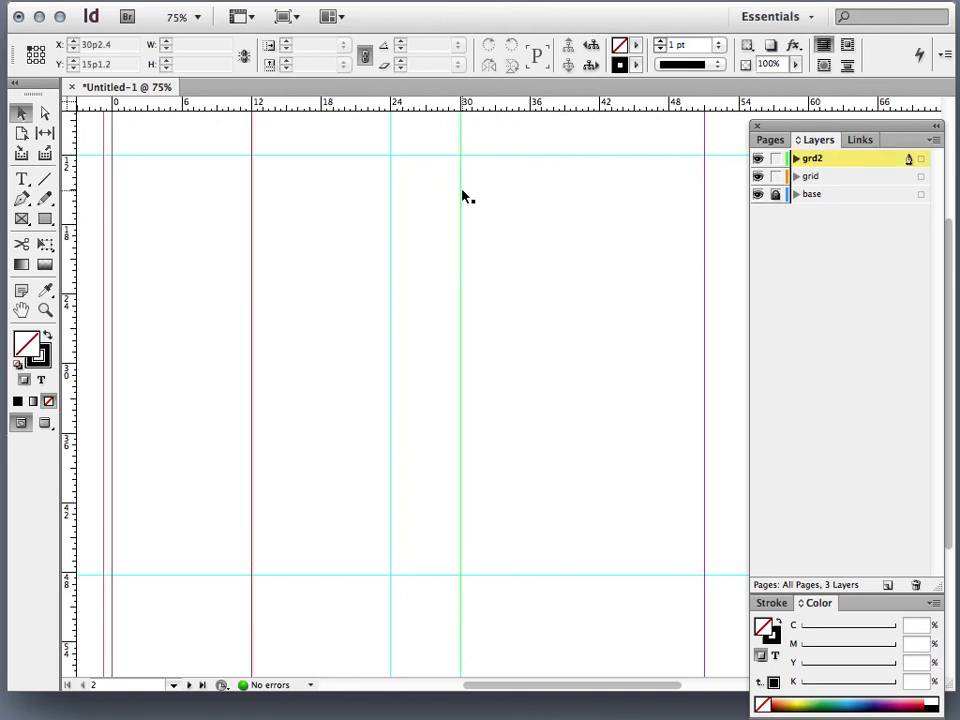
left_click_drag(460, 197, 392, 212)
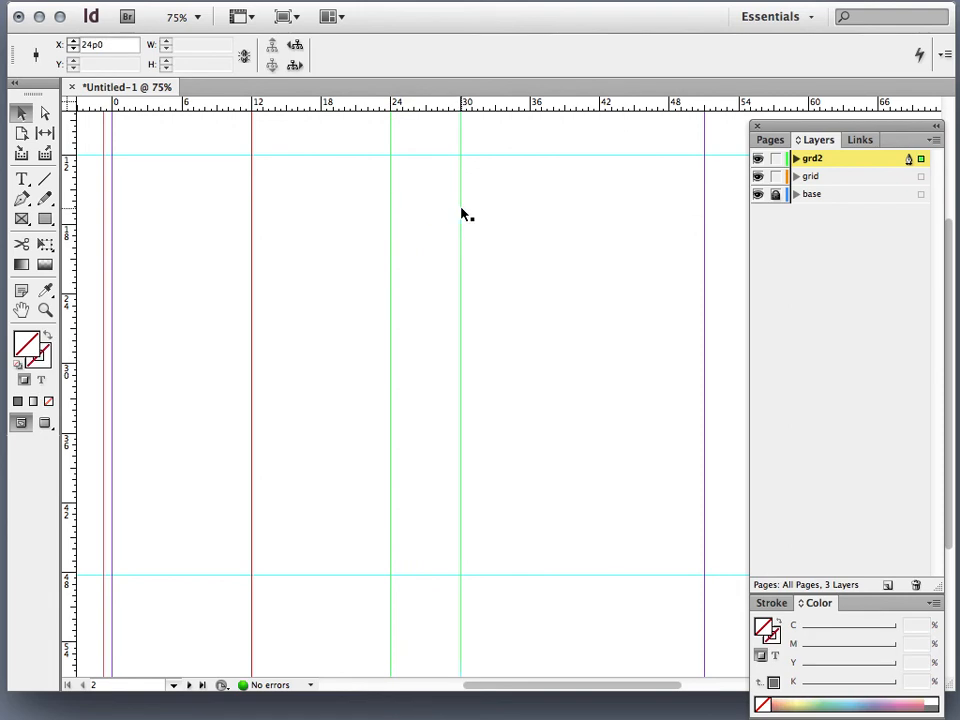
key("Tab")
left_click(439, 219)
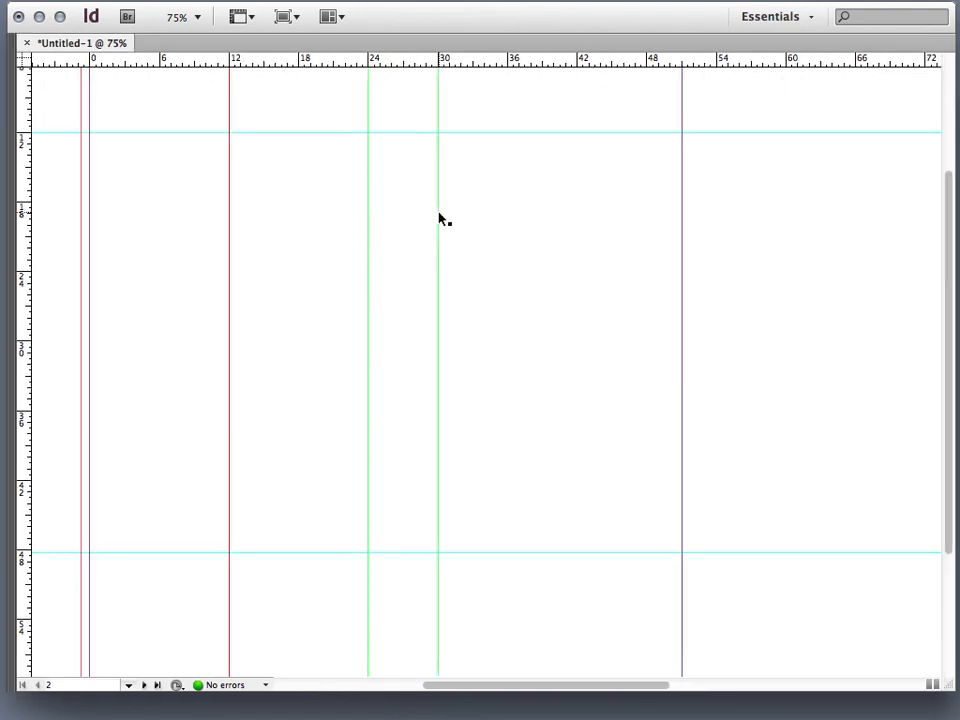